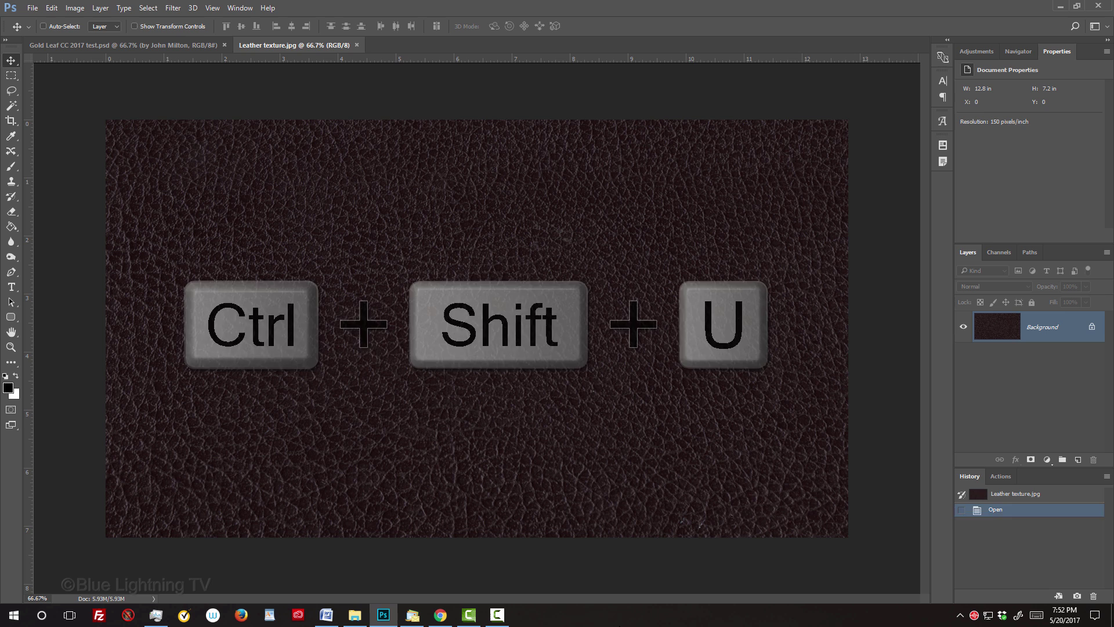
- Desaturate the leather texture to grey and set the Levels white input to 129
key("ctrl+shift+u")
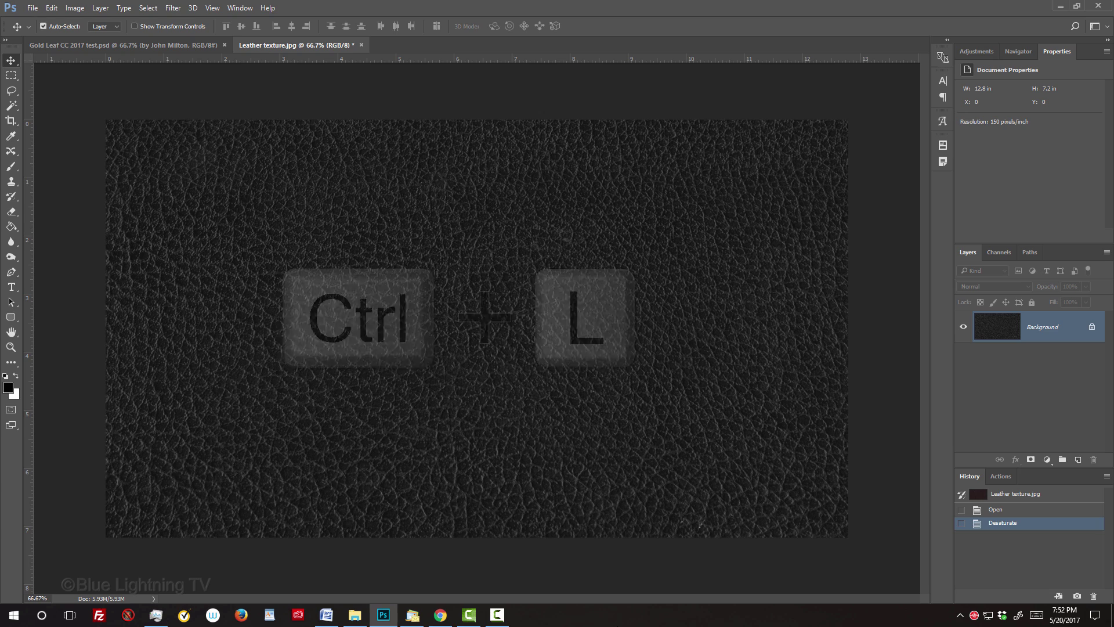
key("ctrl+l")
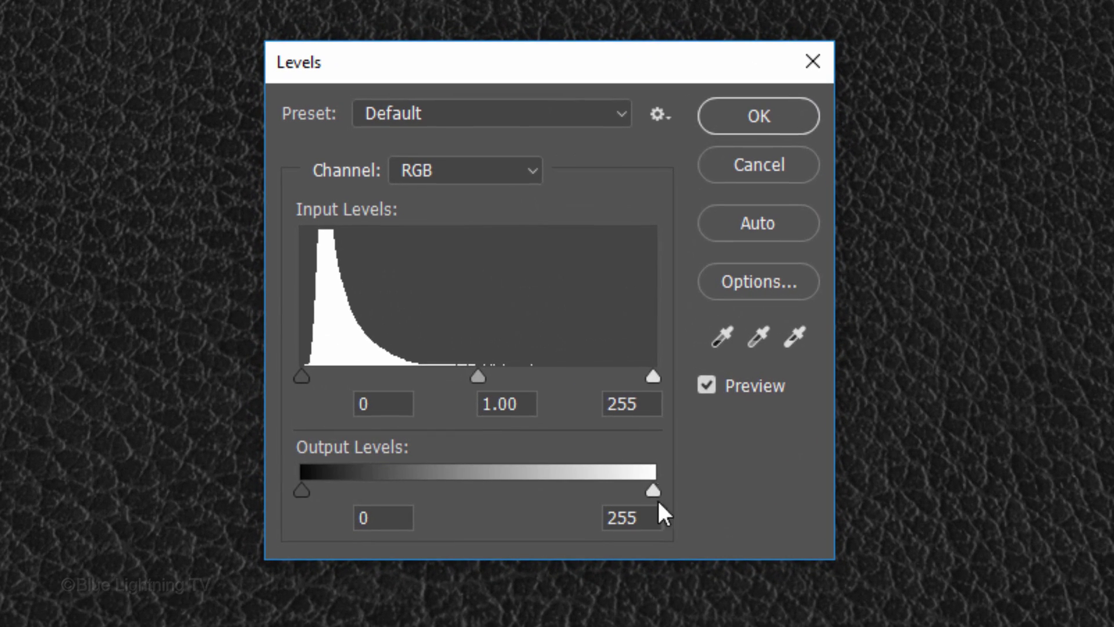
left_click(645, 405)
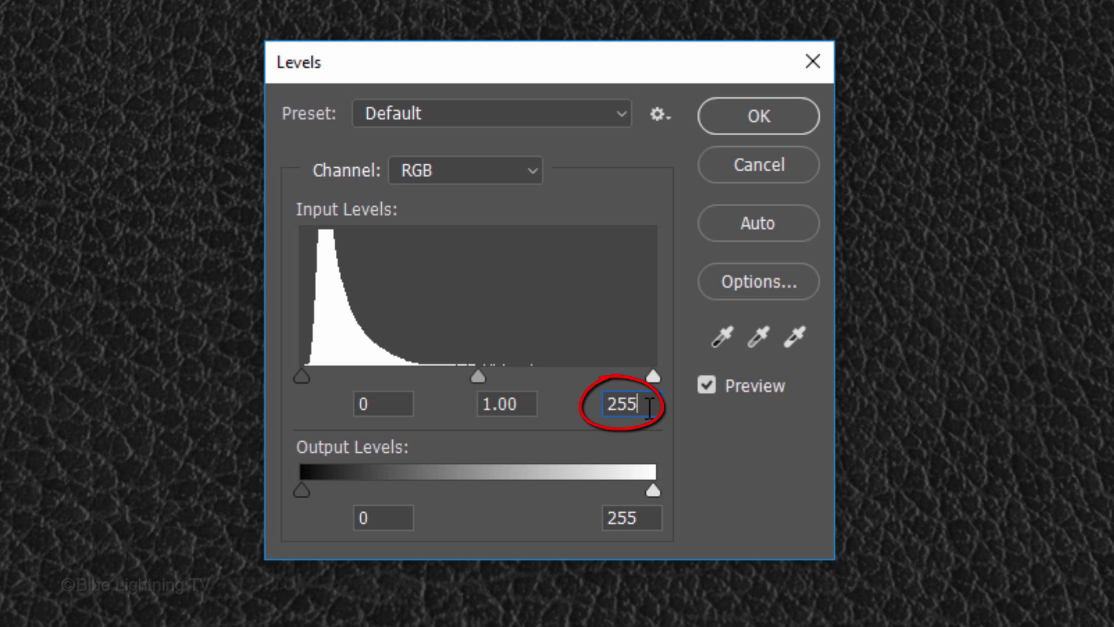
key("BackSpace")
key("BackSpace")
key("BackSpace")
type("129")
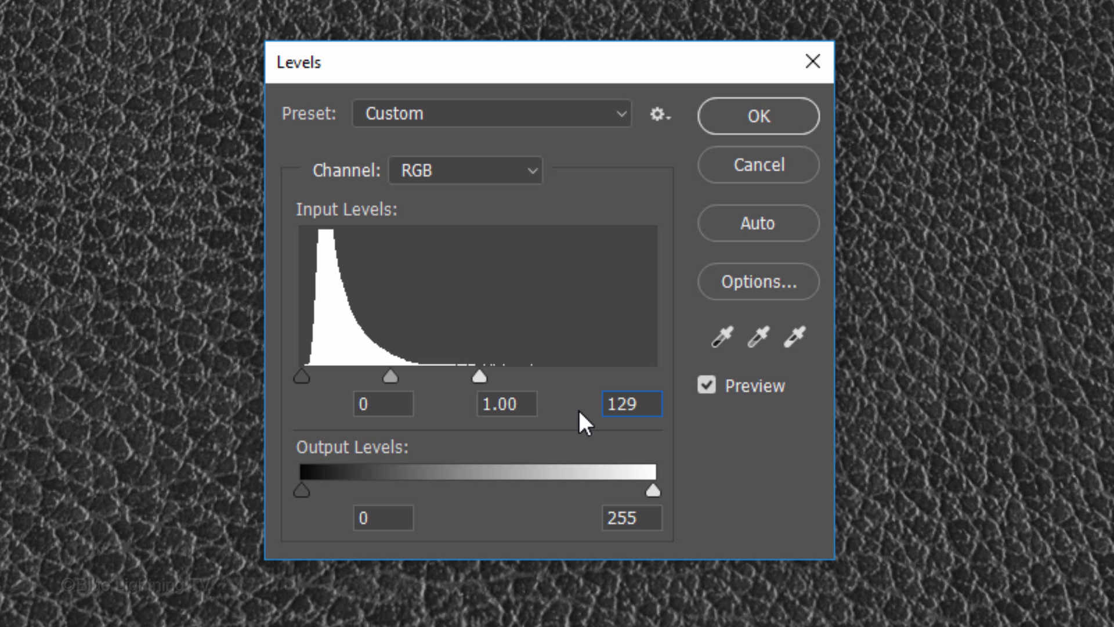
left_click(758, 114)
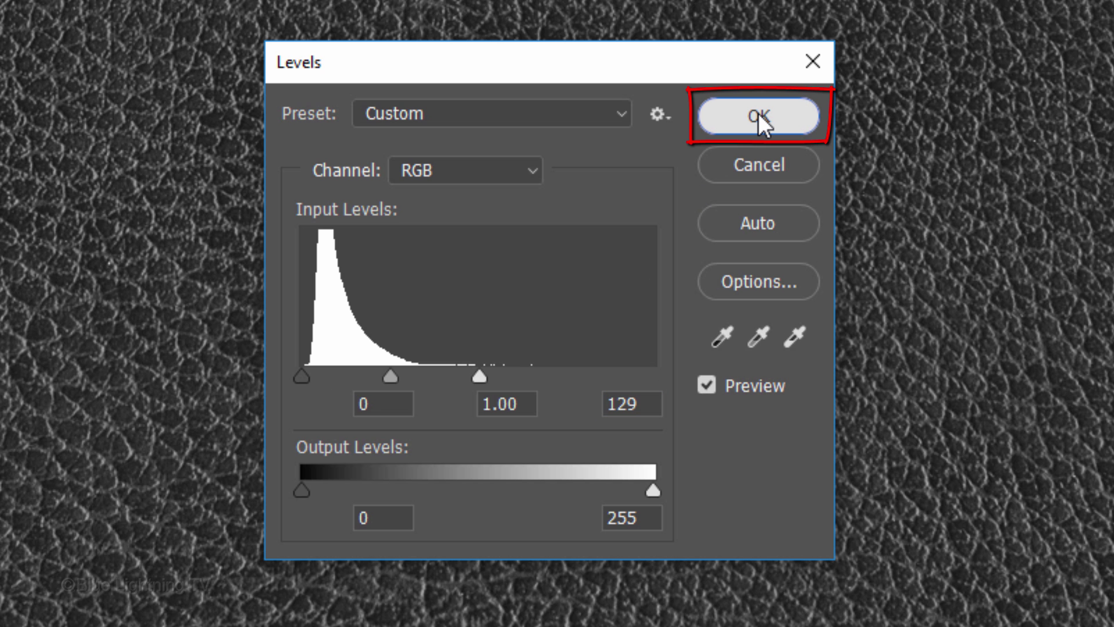
key("Return")
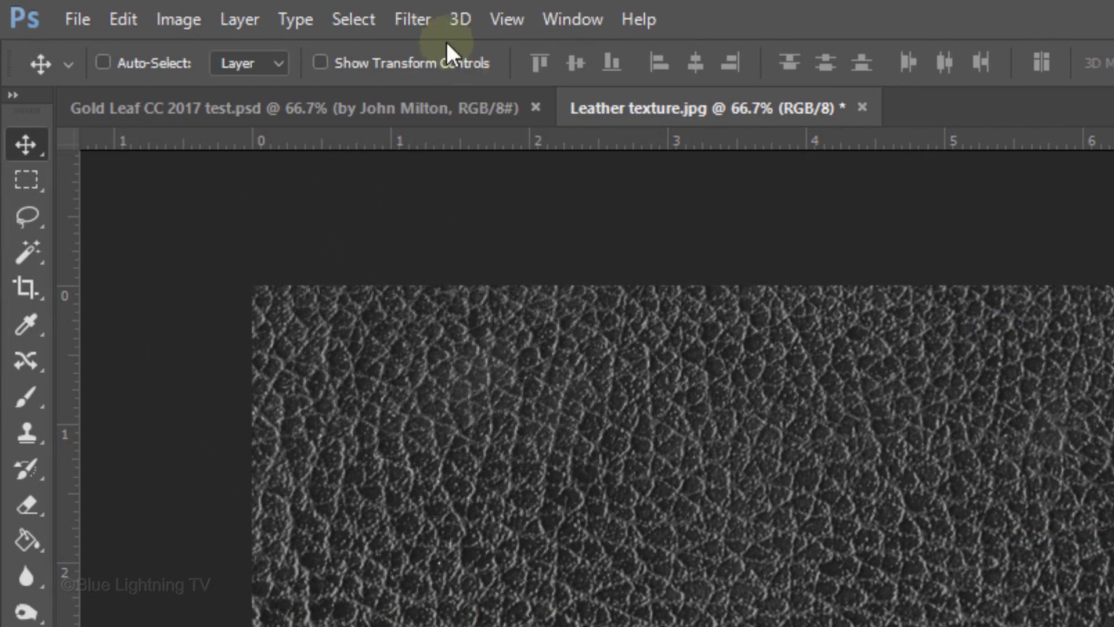
- Set up a Gaussian Blur on the texture with a 1.5-pixel radius
left_click(175, 8)
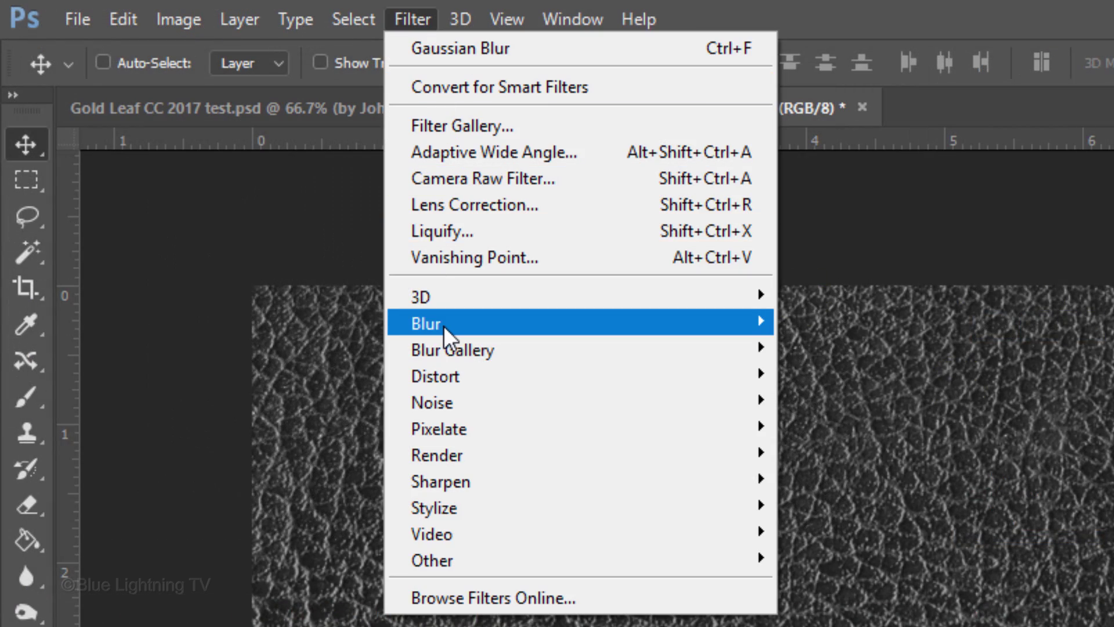
mouse_move(443, 326)
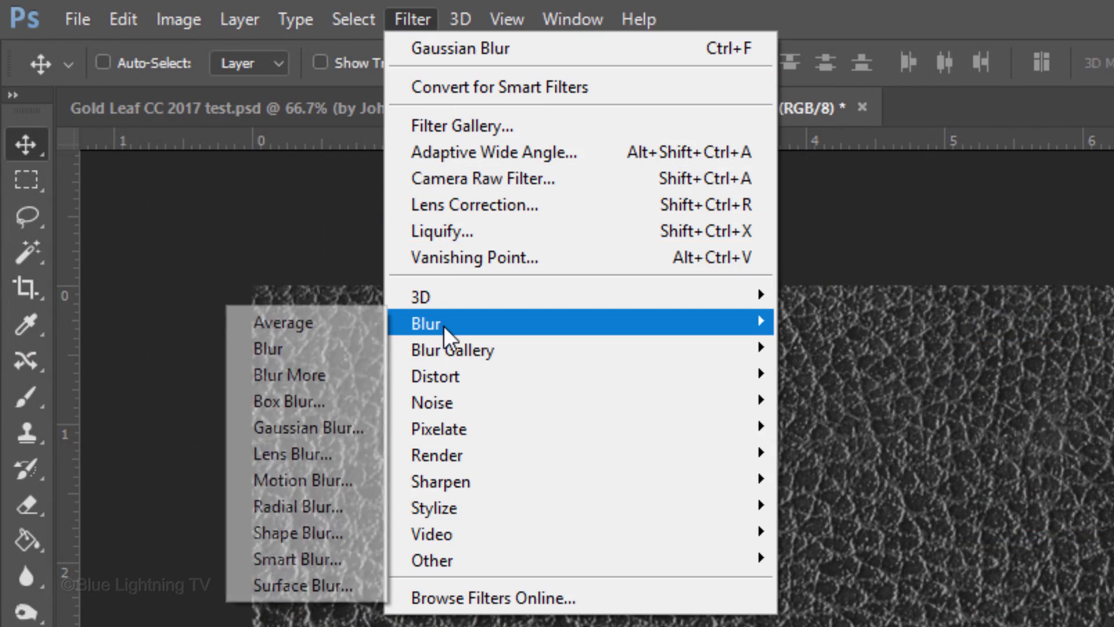
left_click(331, 428)
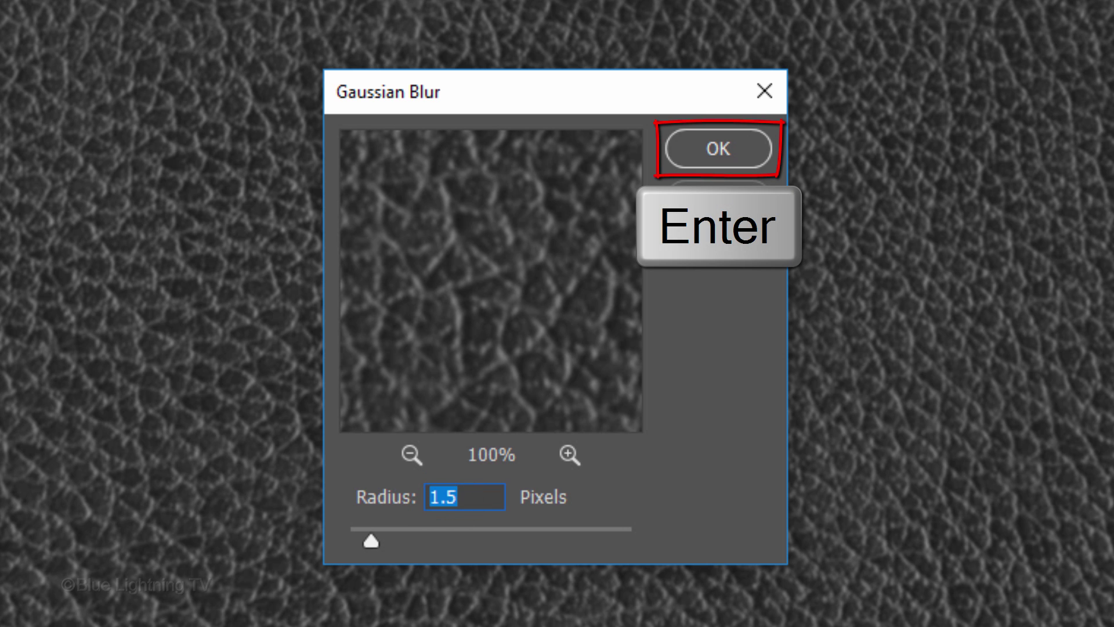
- Apply the 1.5-pixel blur and choose the Desktop as the Save As location
key("Return")
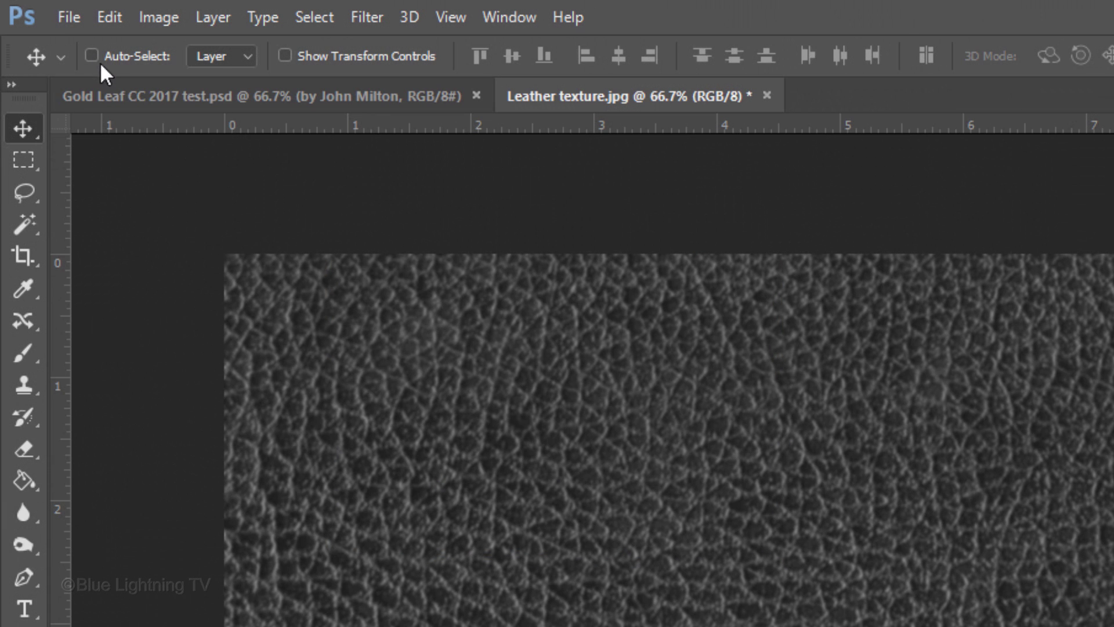
left_click(68, 18)
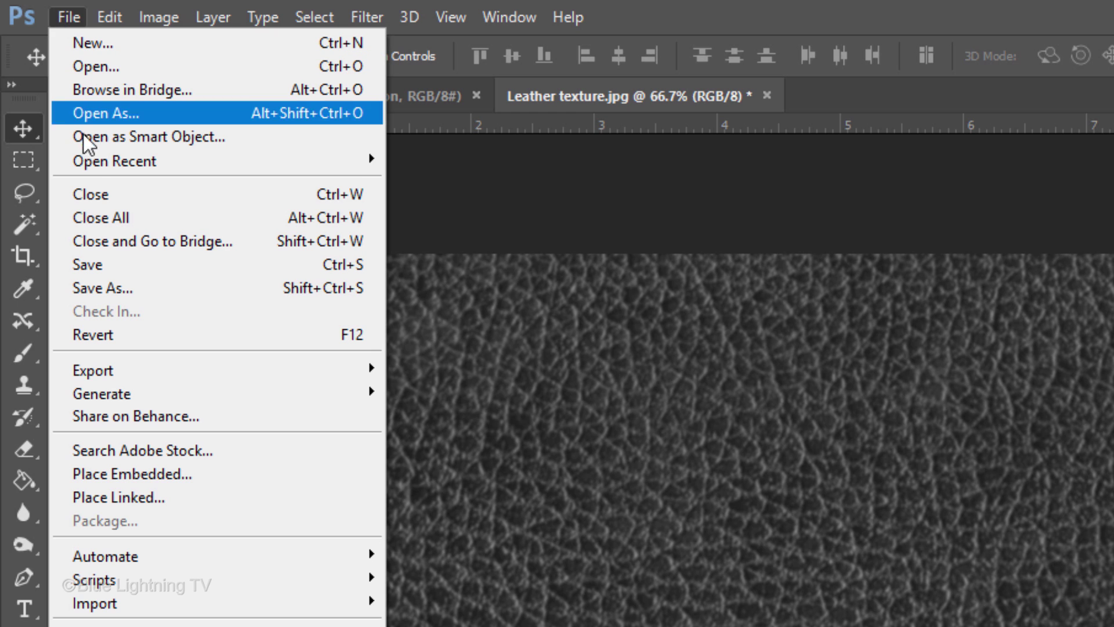
left_click(113, 290)
left_click_drag(293, 392, 305, 154)
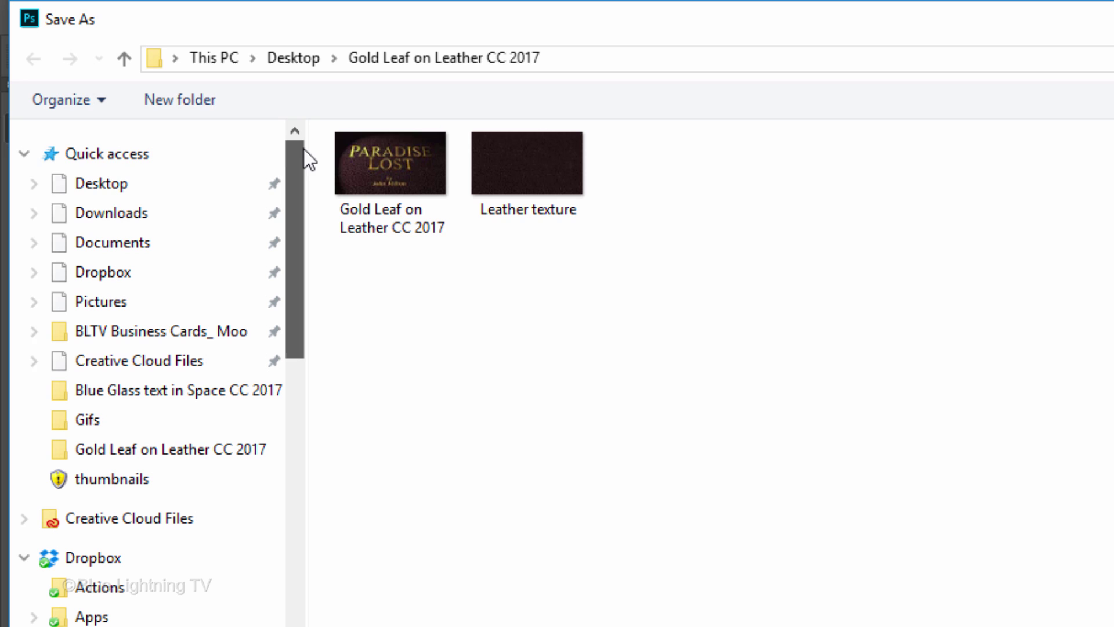
left_click(119, 185)
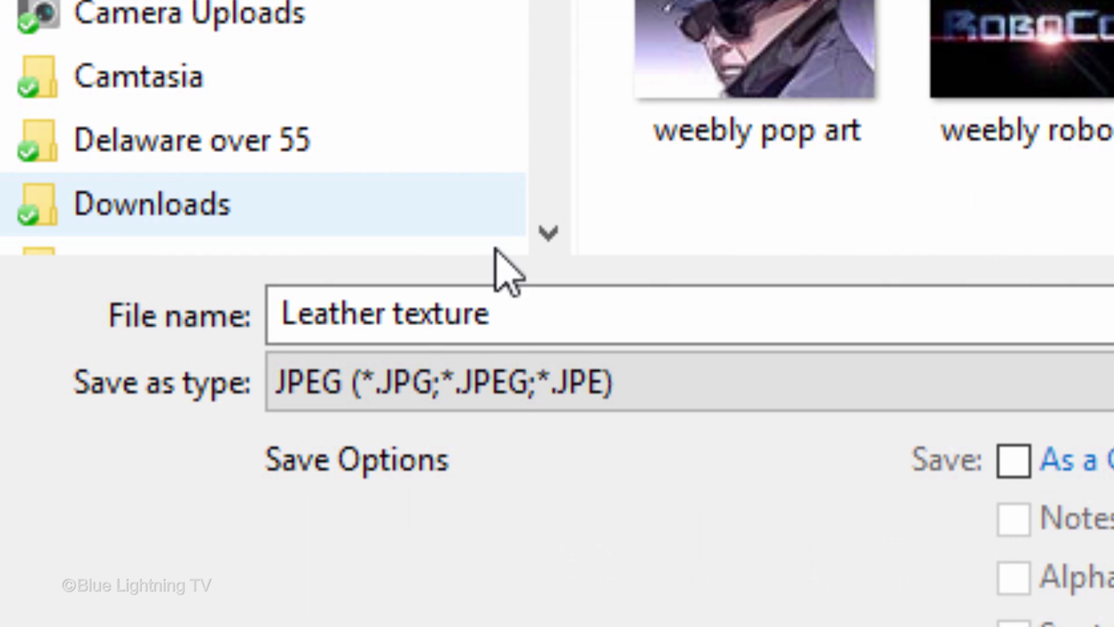
- Save a Photoshop PSD copy named 'Displacement map'
left_click(557, 319)
type("D")
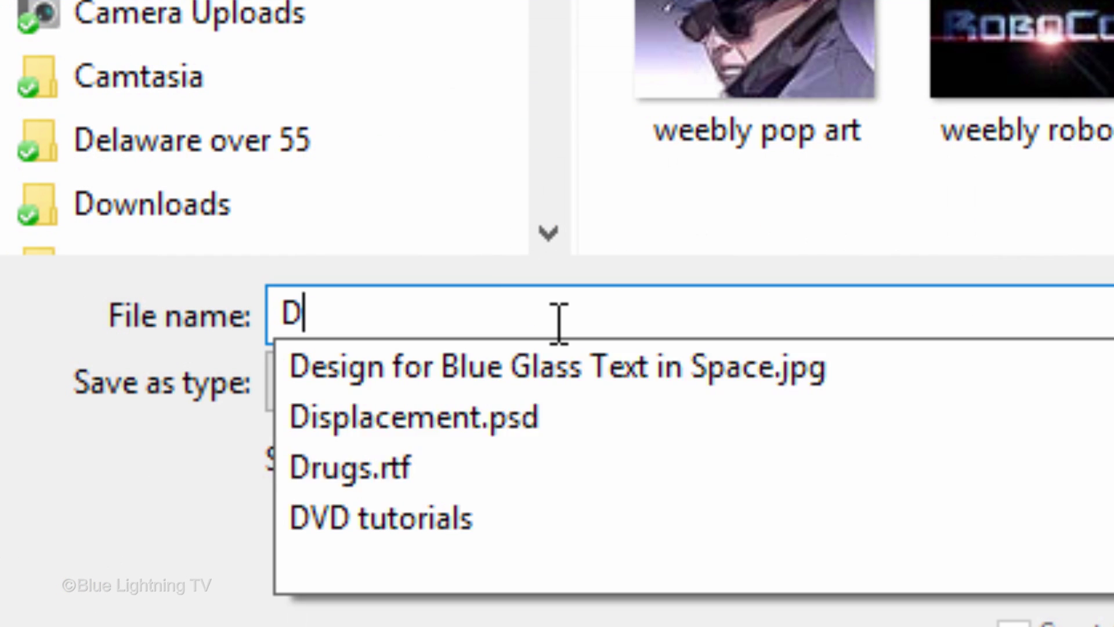
type("isplacement map")
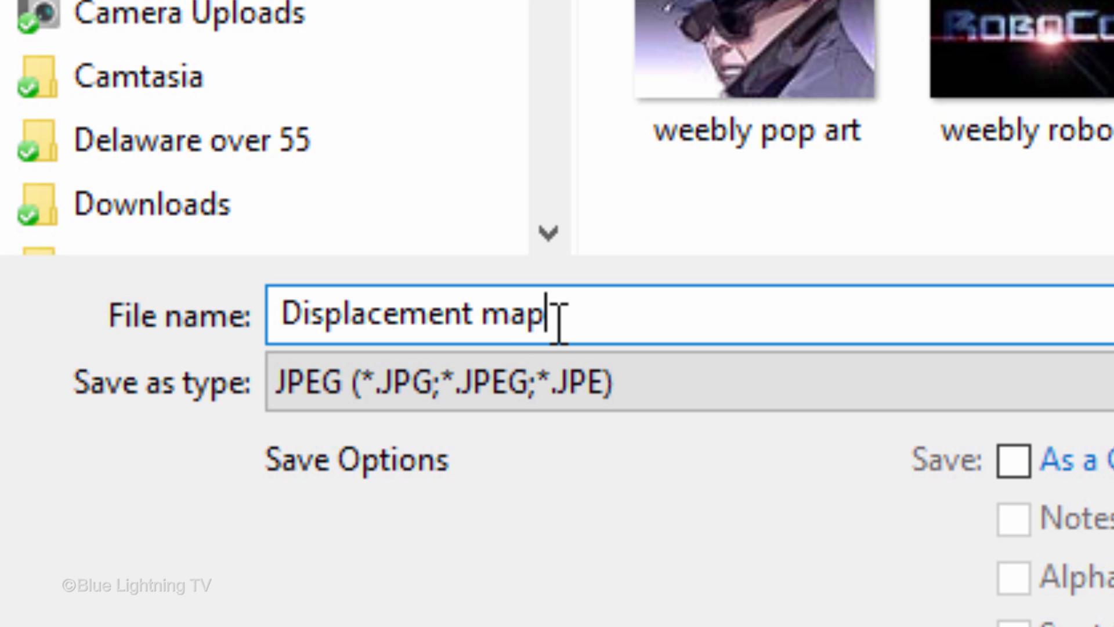
left_click(592, 390)
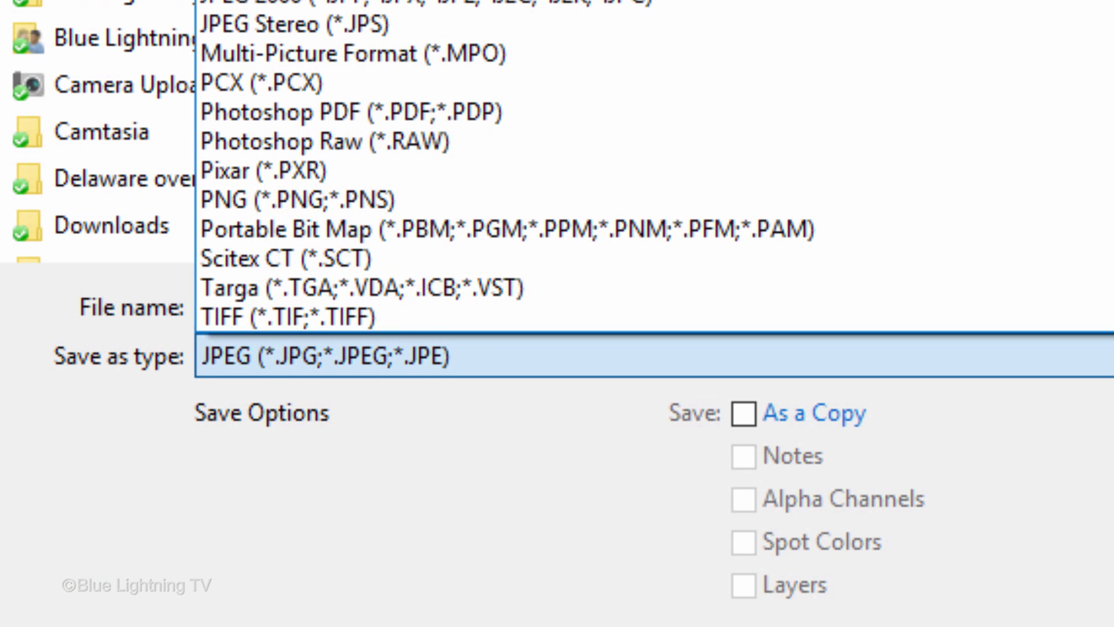
left_click(644, 65)
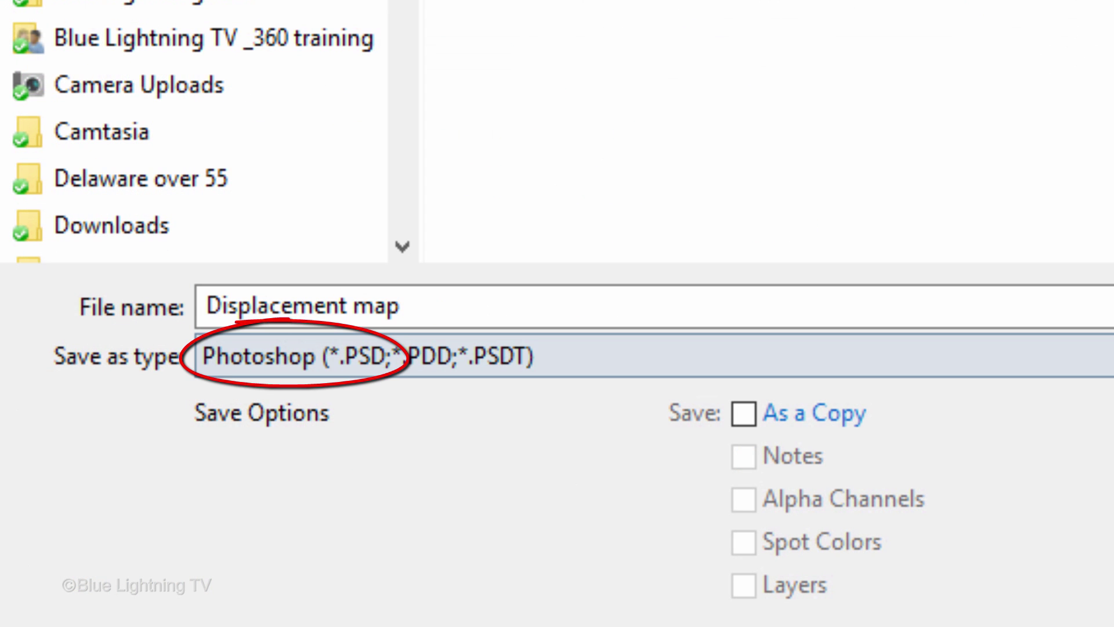
left_click(736, 422)
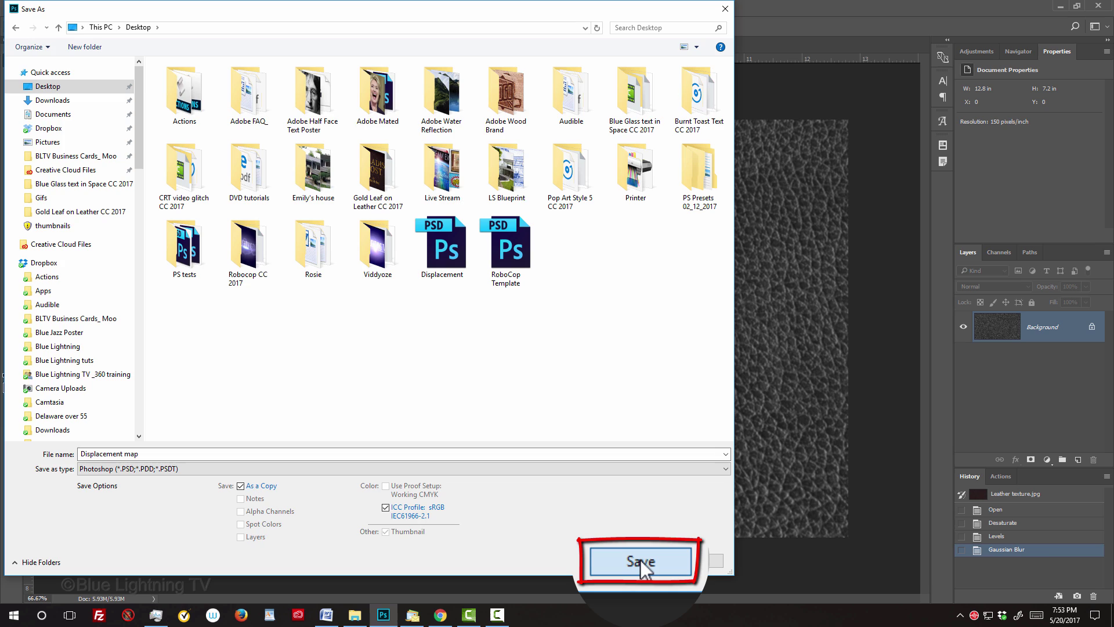
left_click(642, 562)
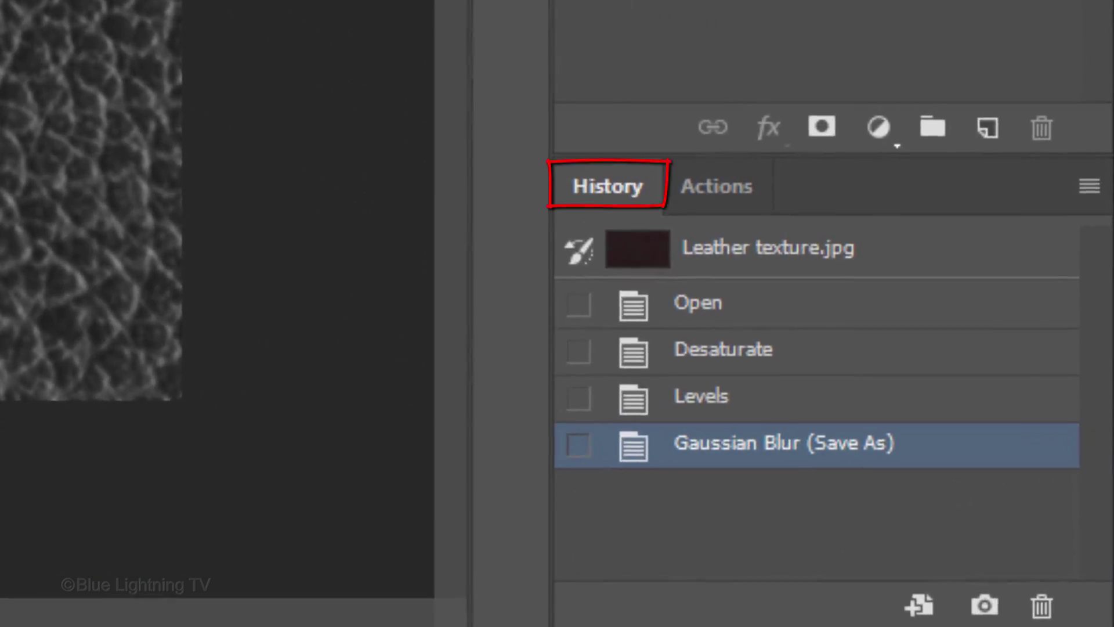
- Revert to the original brown leather, add an empty Layer 1, and enter background colour 87681E
left_click(779, 256)
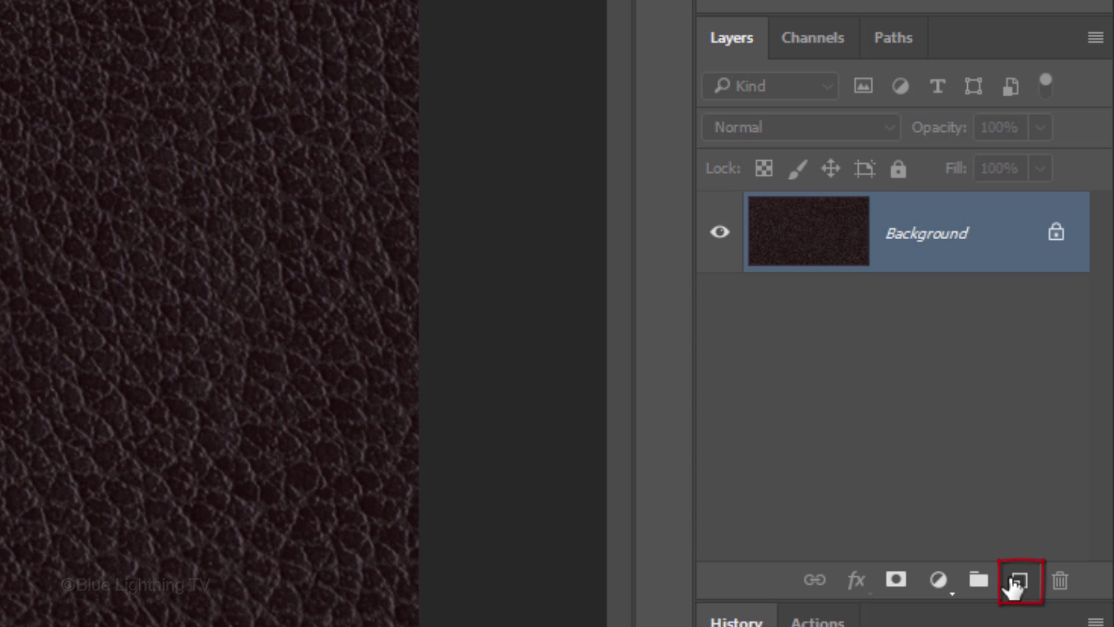
left_click(1015, 587)
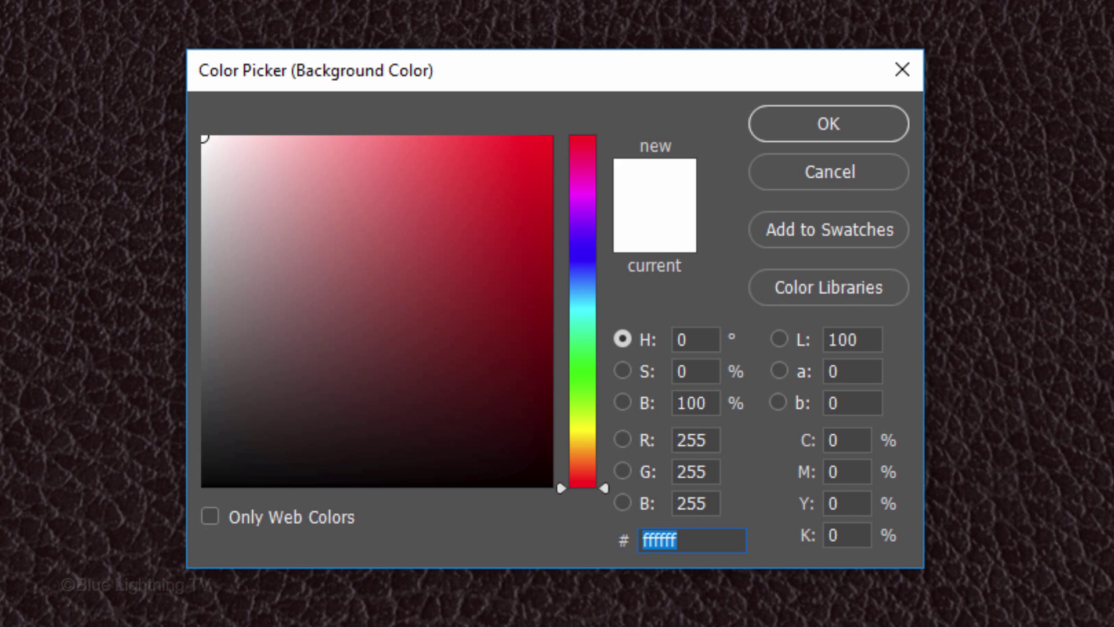
type("87")
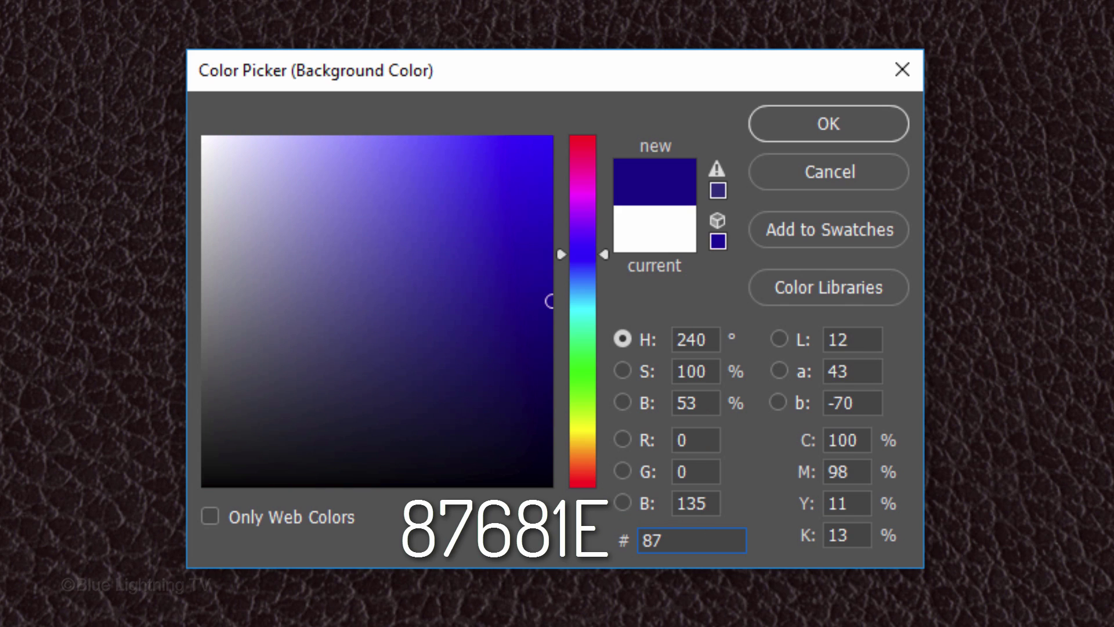
type("681")
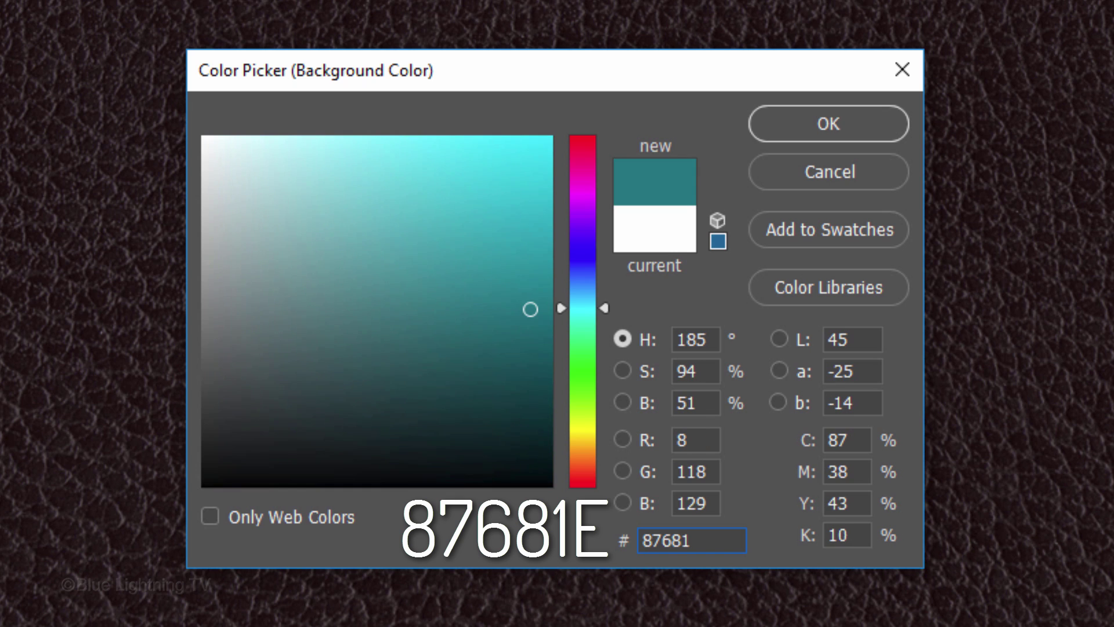
type("E")
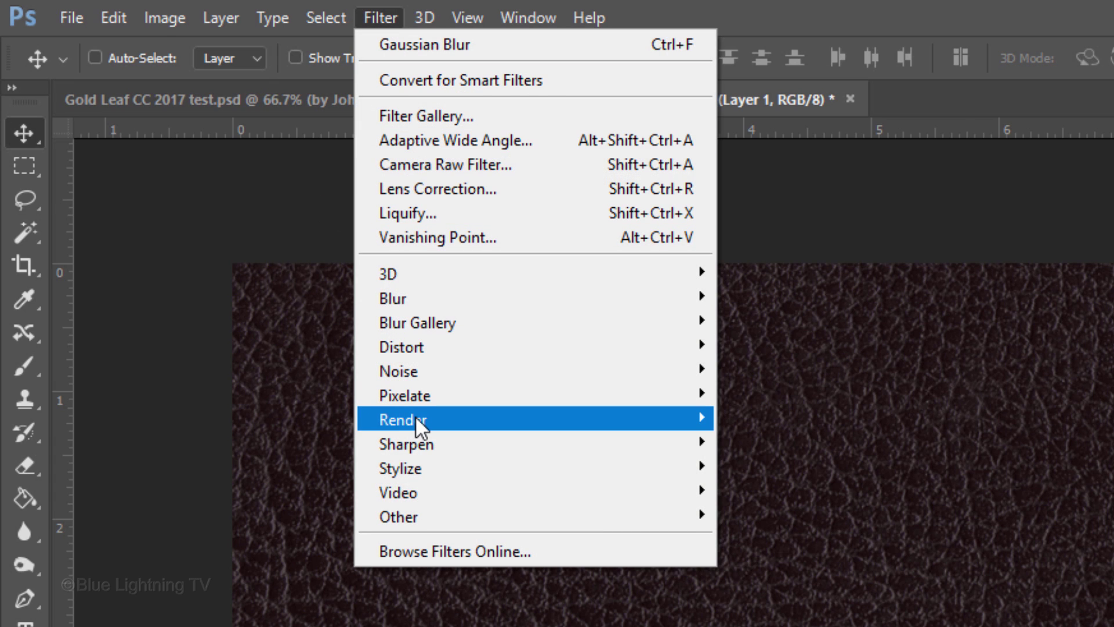
- Render Clouds on Layer 1, then apply Brightness 40 and Contrast 30
mouse_move(416, 416)
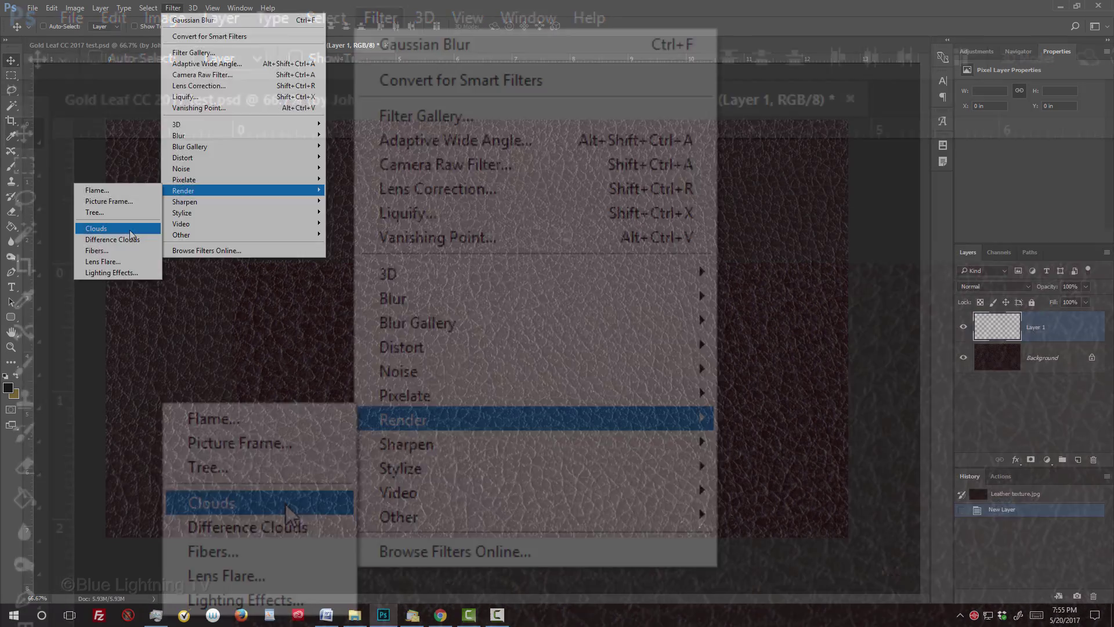
left_click(284, 502)
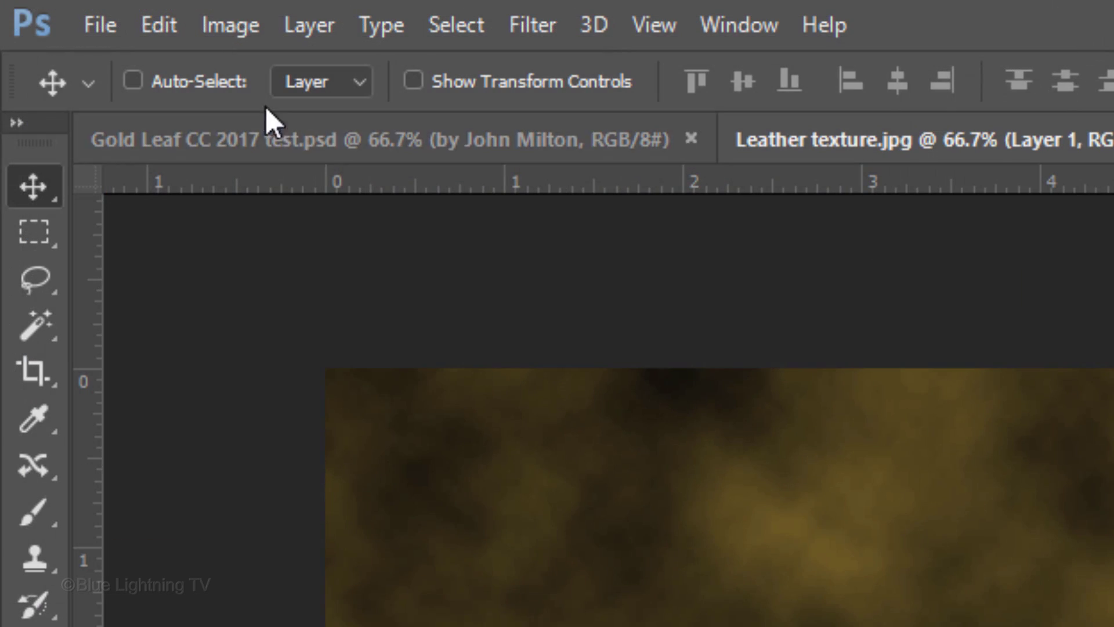
left_click(75, 9)
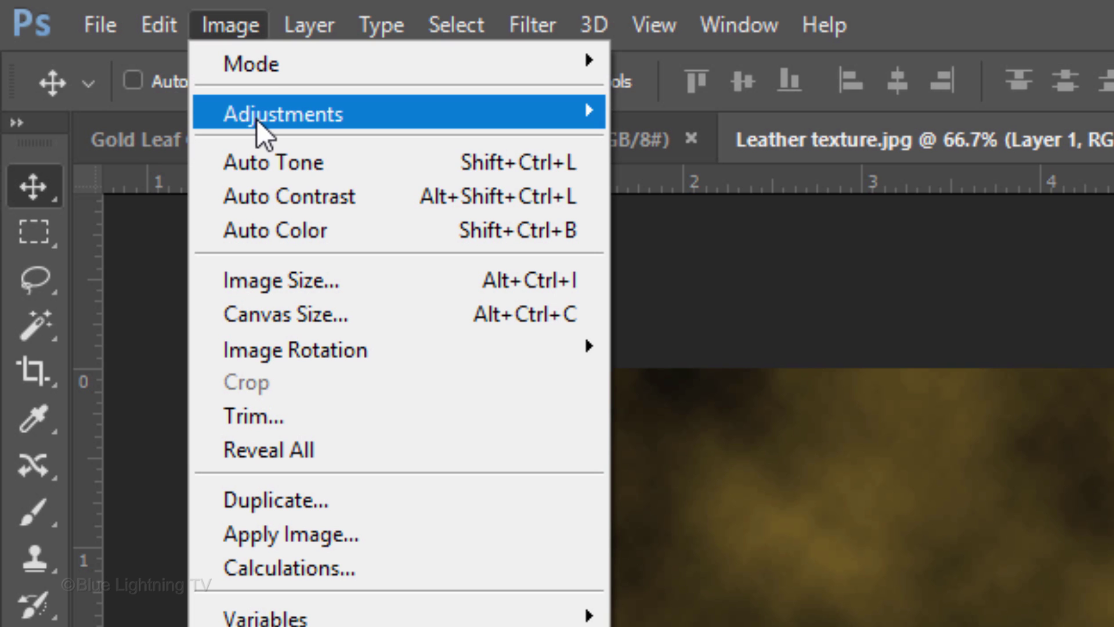
mouse_move(256, 119)
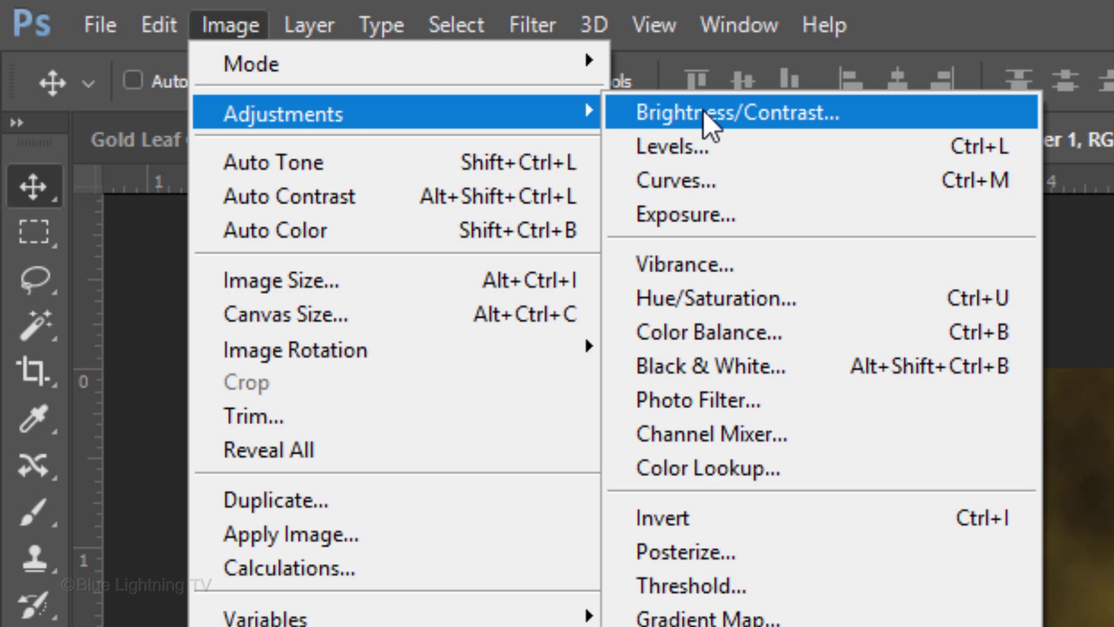
left_click(702, 109)
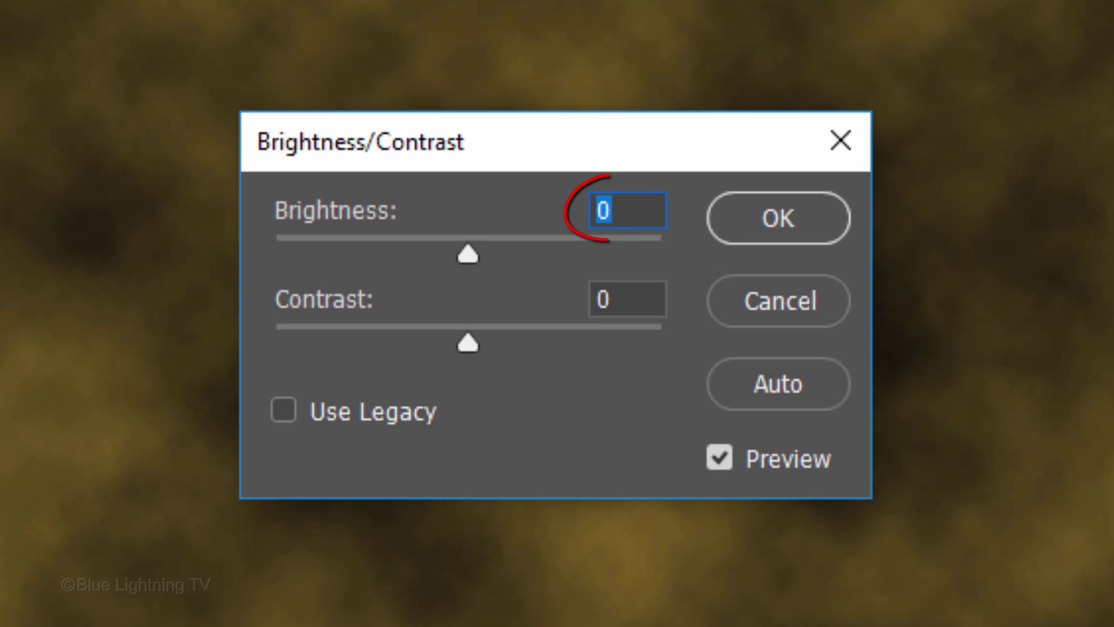
type("40")
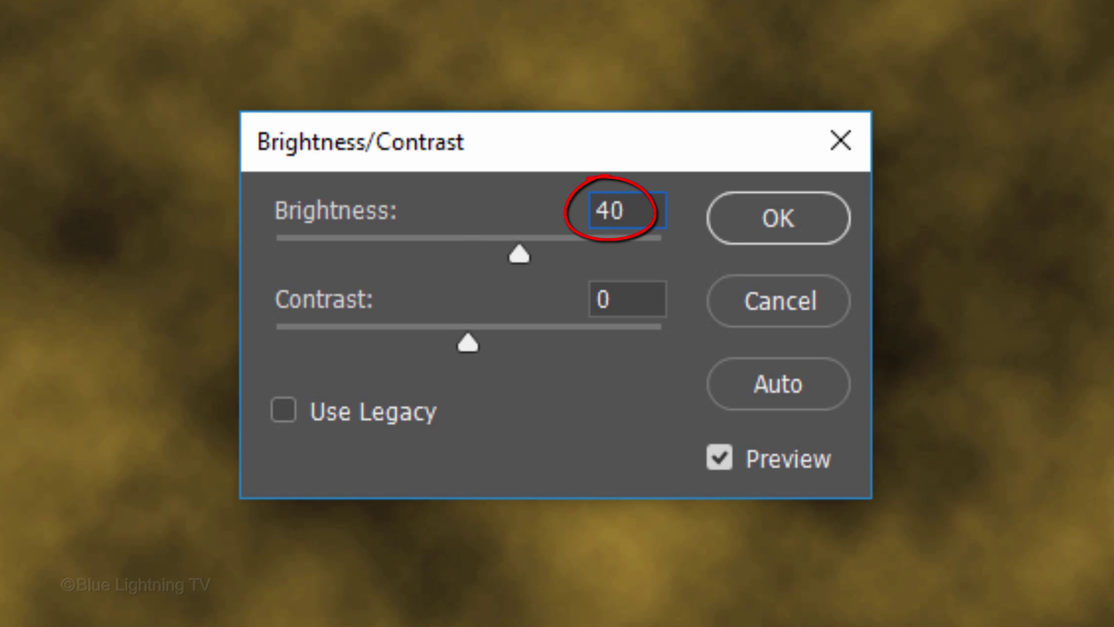
double_click(641, 302)
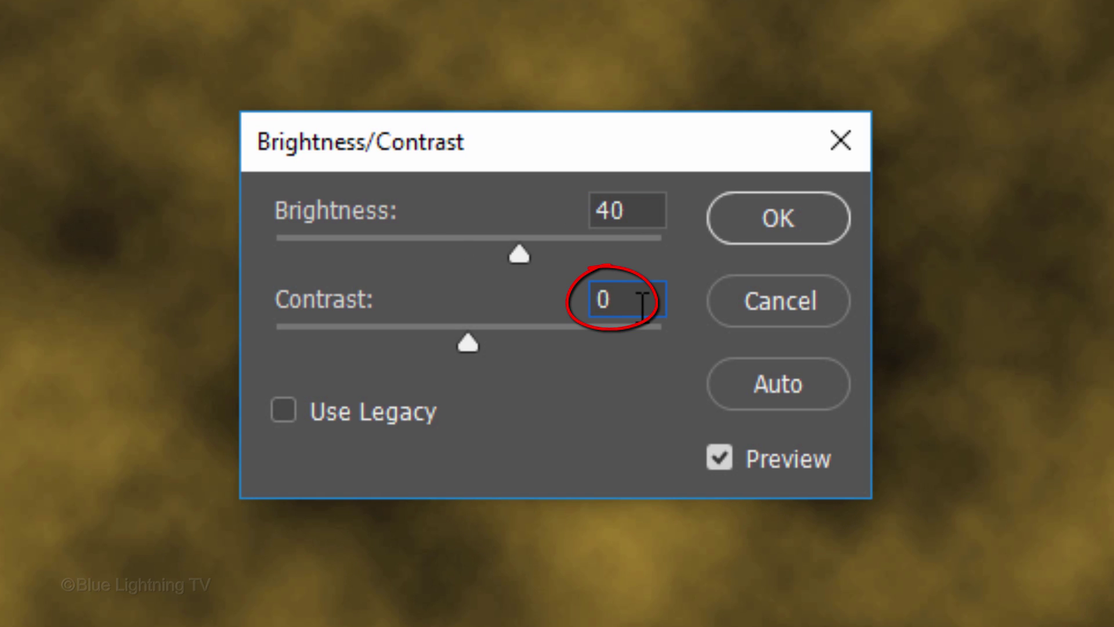
type("30")
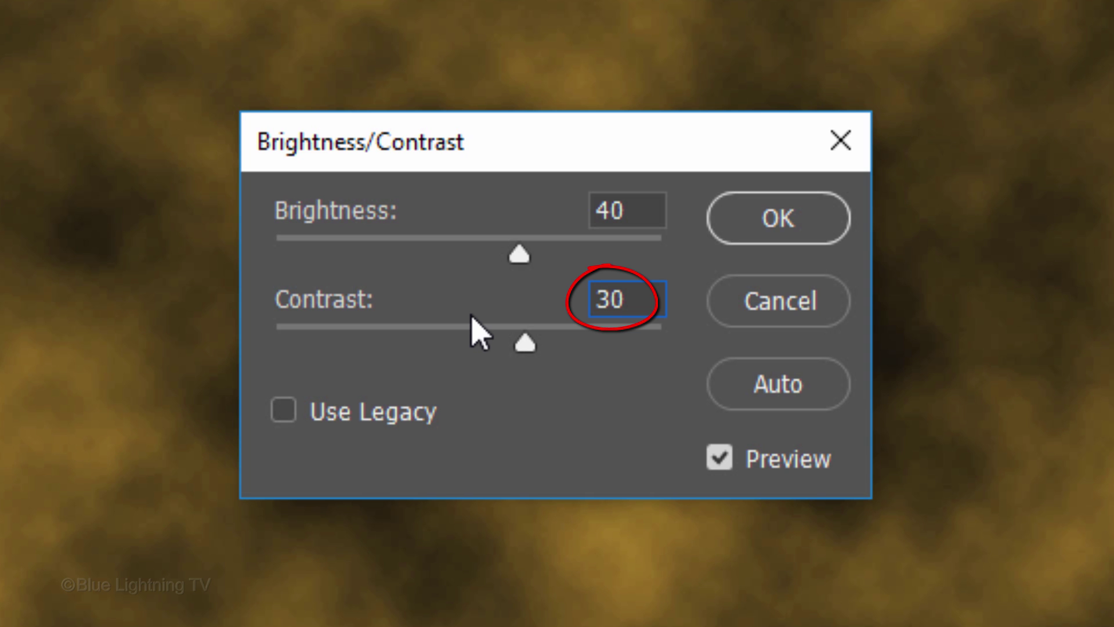
left_click(779, 225)
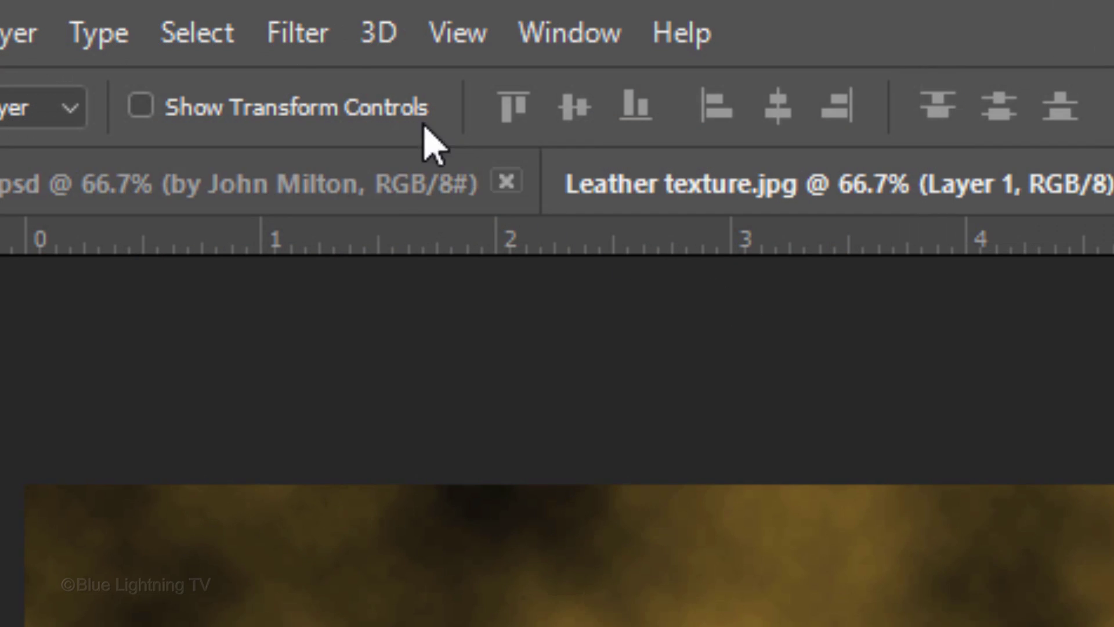
- Apply the Filter Gallery Glass filter: Distortion 18, Smoothness 4, Frosted texture, 200% scaling
left_click(177, 8)
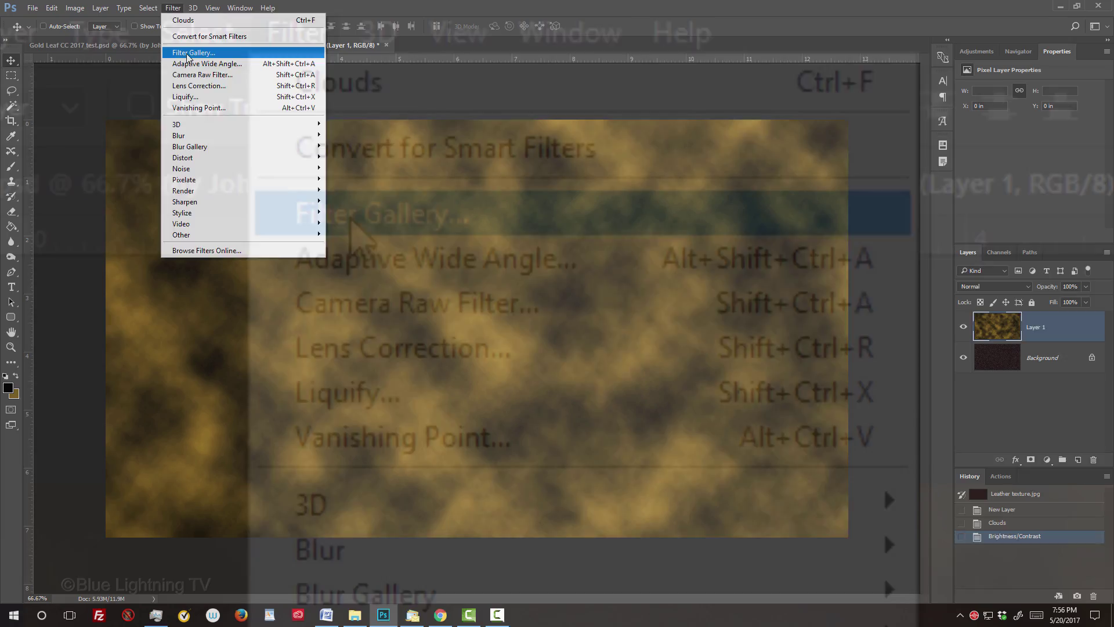
left_click(351, 222)
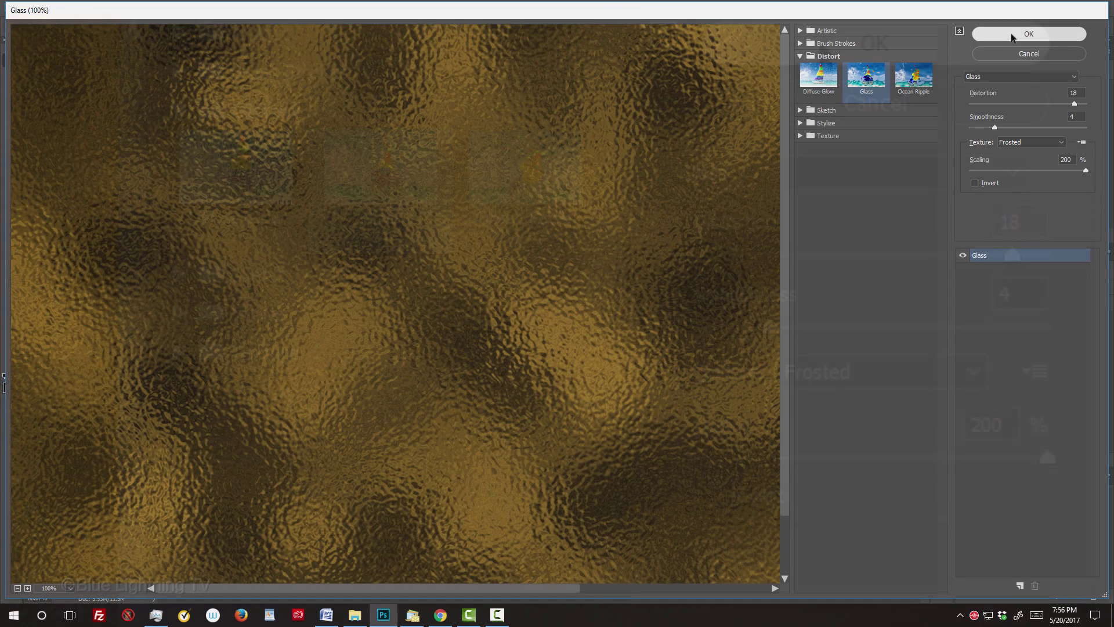
left_click(821, 41)
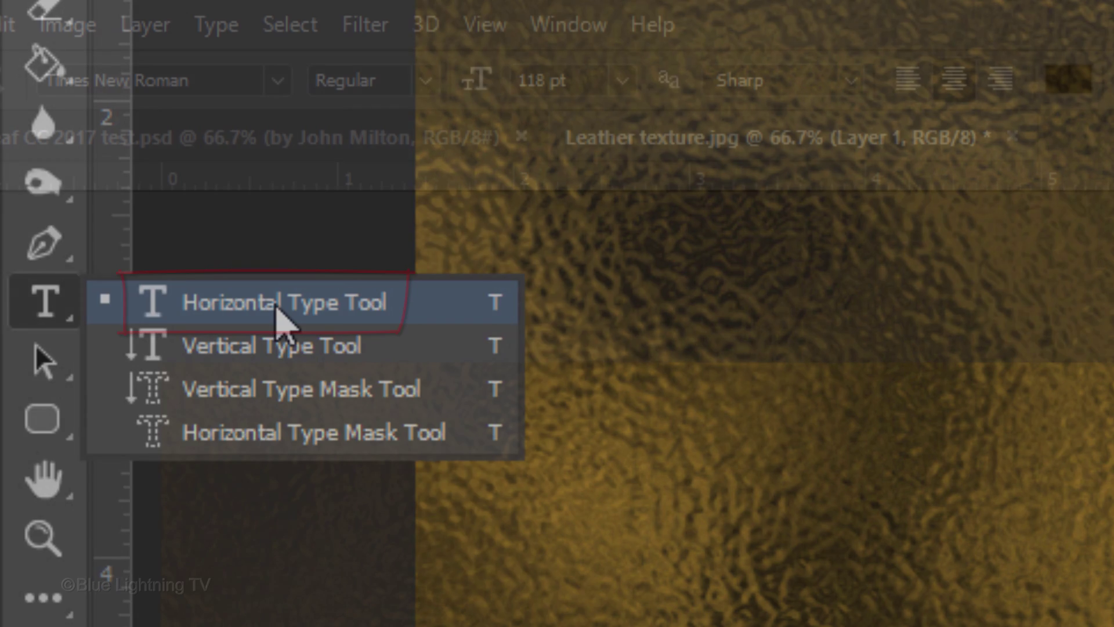
- Set up the Type tool with centred Times New Roman at 118 pt in white
left_click(280, 318)
left_click(277, 81)
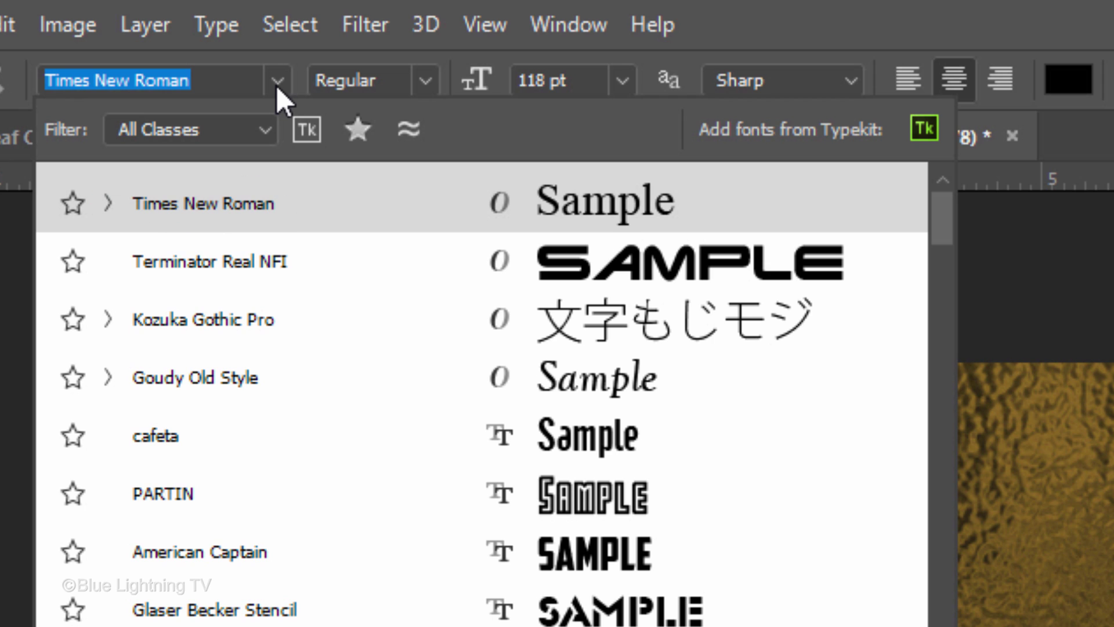
left_click(276, 85)
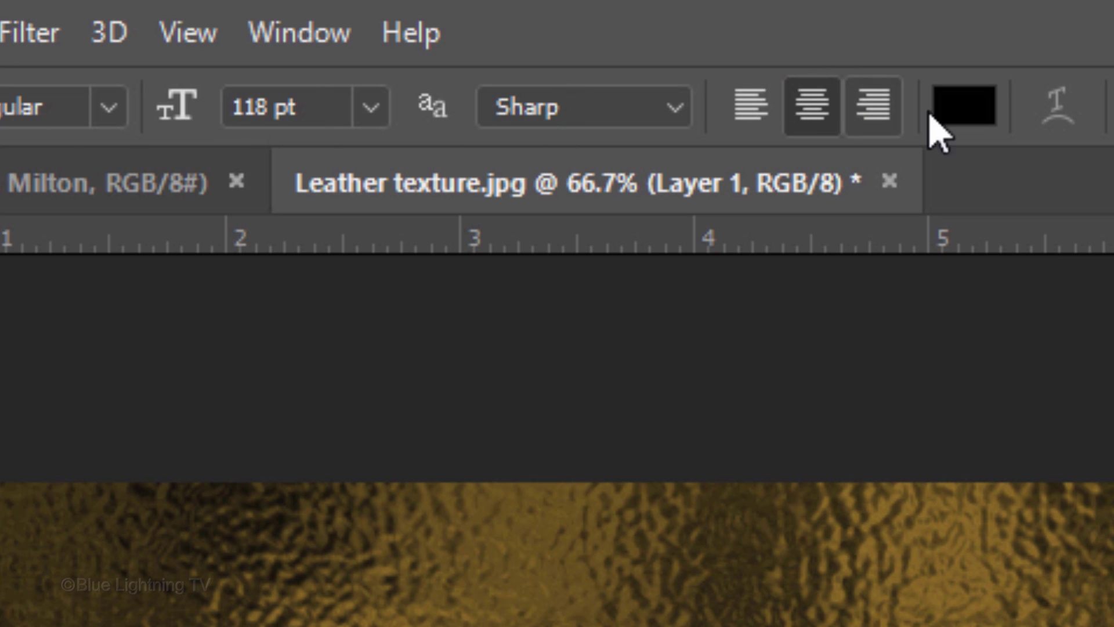
left_click(966, 125)
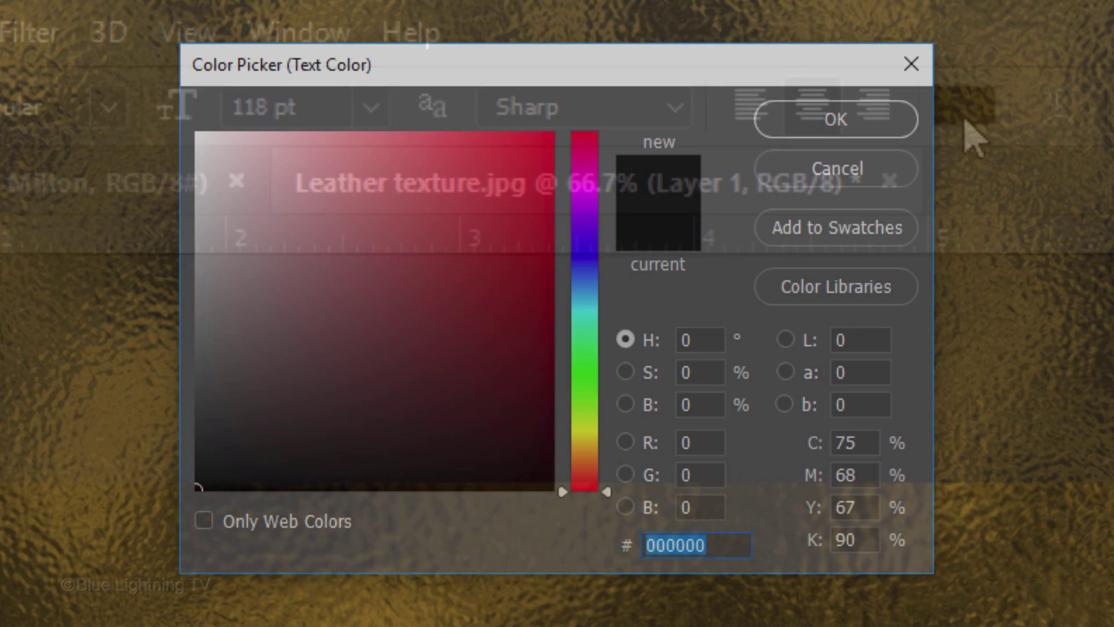
left_click(198, 135)
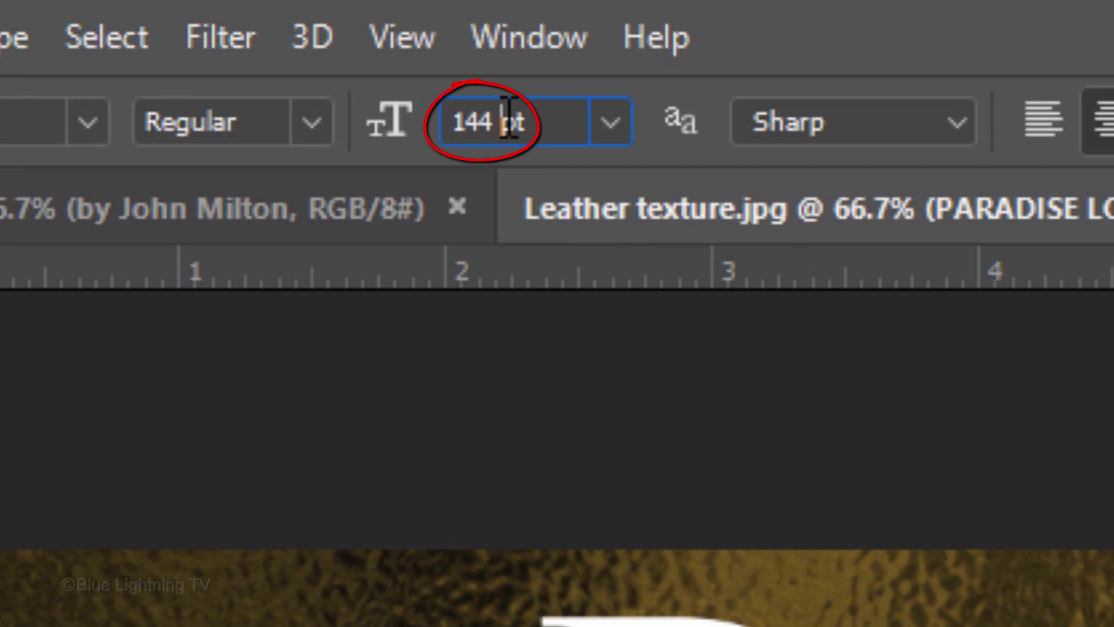
- Type the author byline below the title at 34 pt, then enlarge it to 40 pt
left_click(508, 122)
type("34pt")
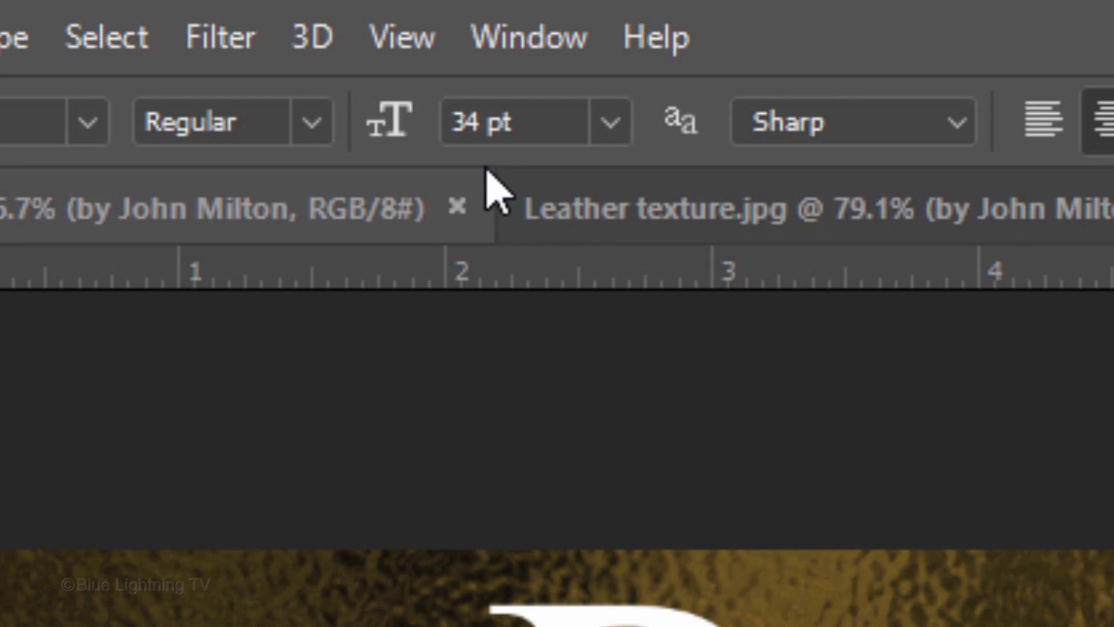
double_click(477, 120)
type("40")
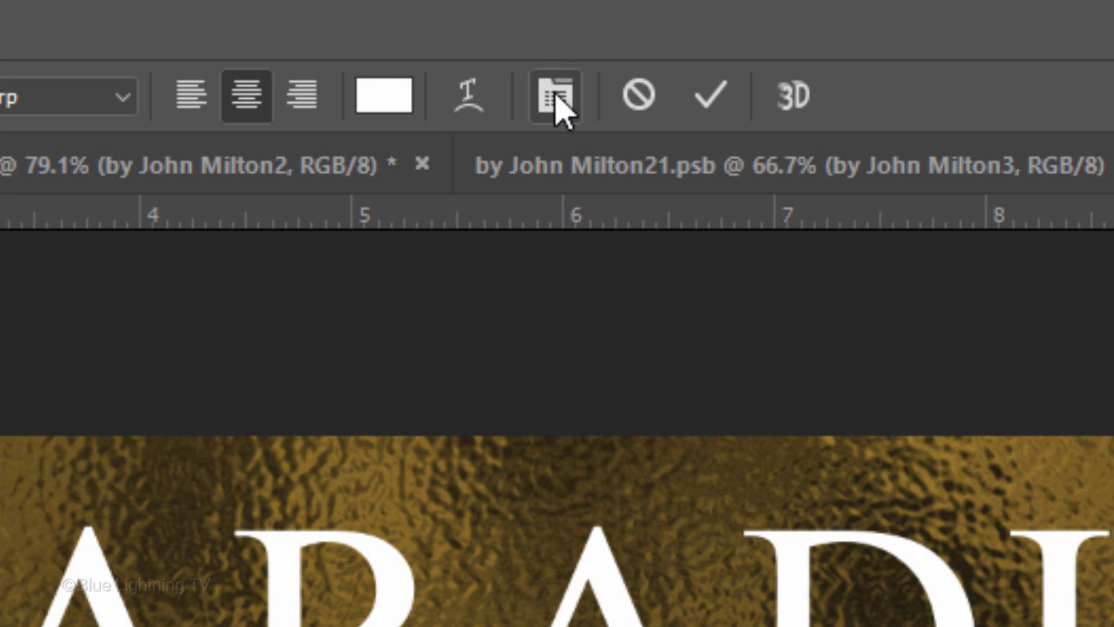
- In the Character panel, give the byline 126 pt leading, 40 tracking and a 59 pt baseline shift
left_click(558, 104)
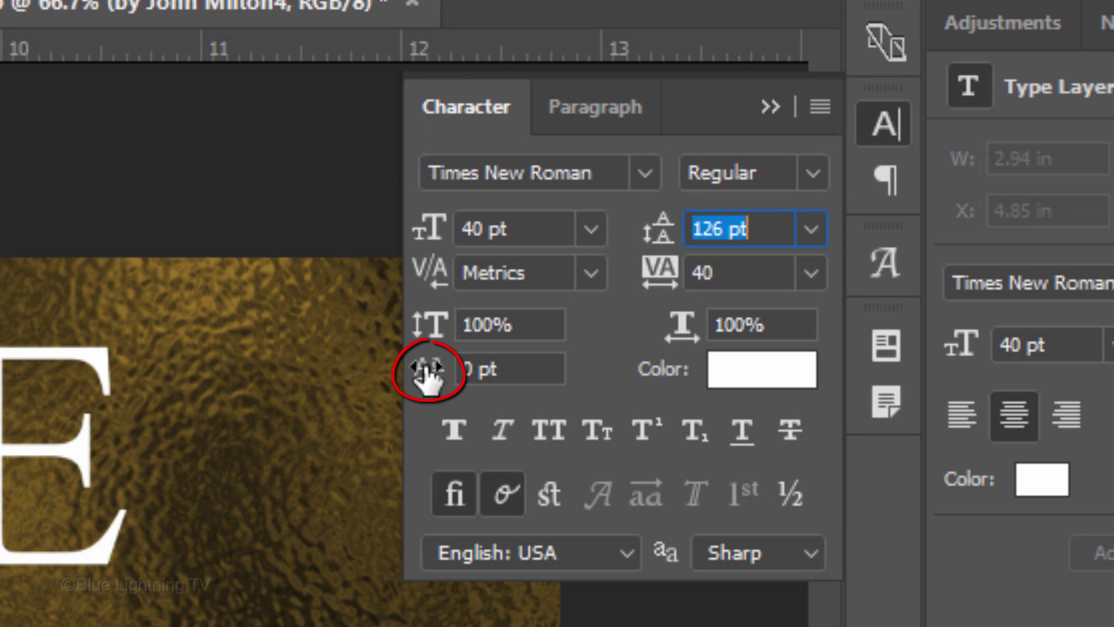
left_click_drag(427, 372, 551, 380)
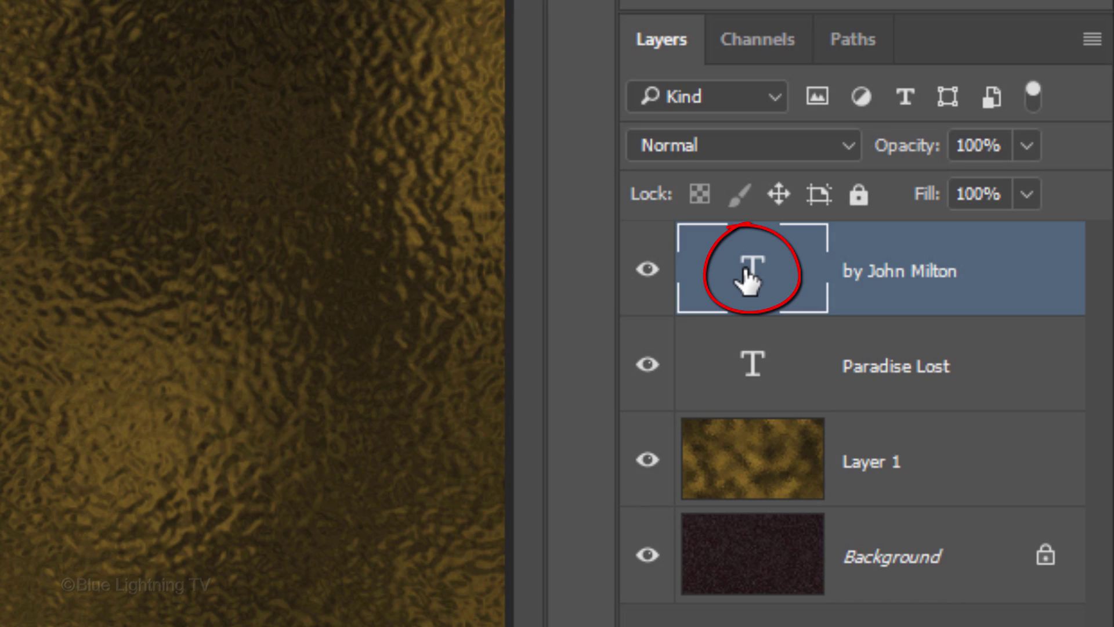
double_click(748, 273)
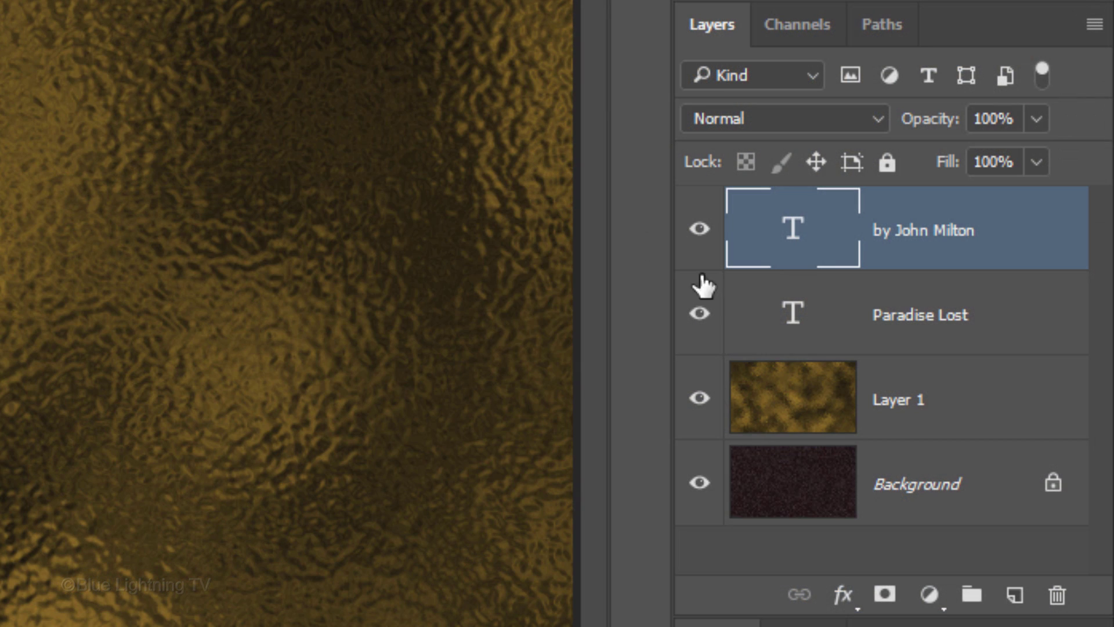
- Convert the title and byline layers into one smart object and centre it on the canvas
left_click(792, 325, "shift")
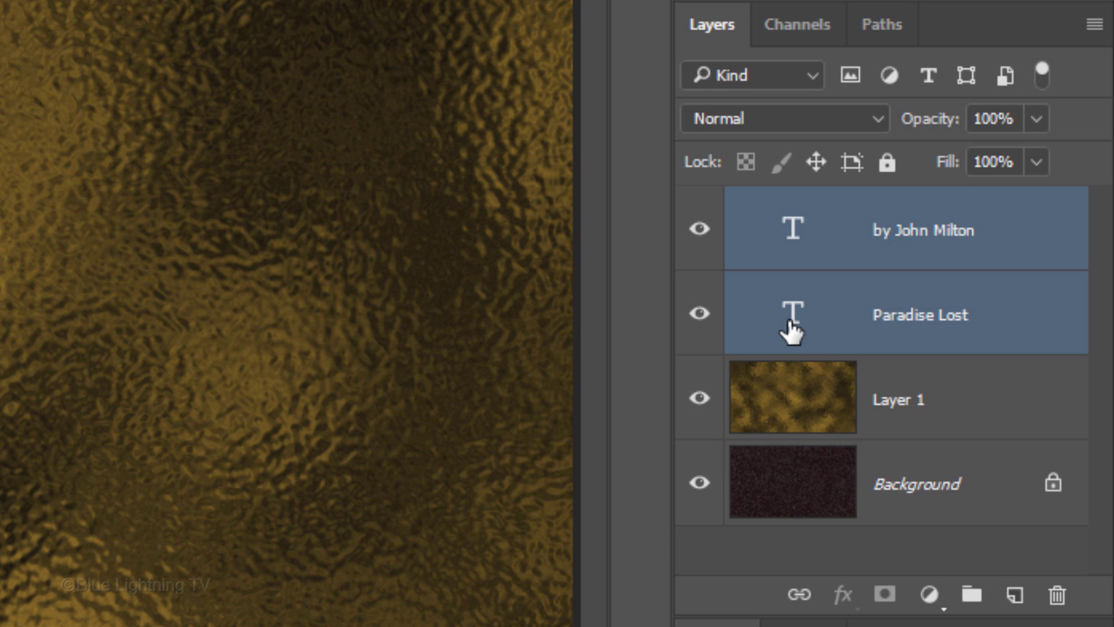
left_click(1101, 27)
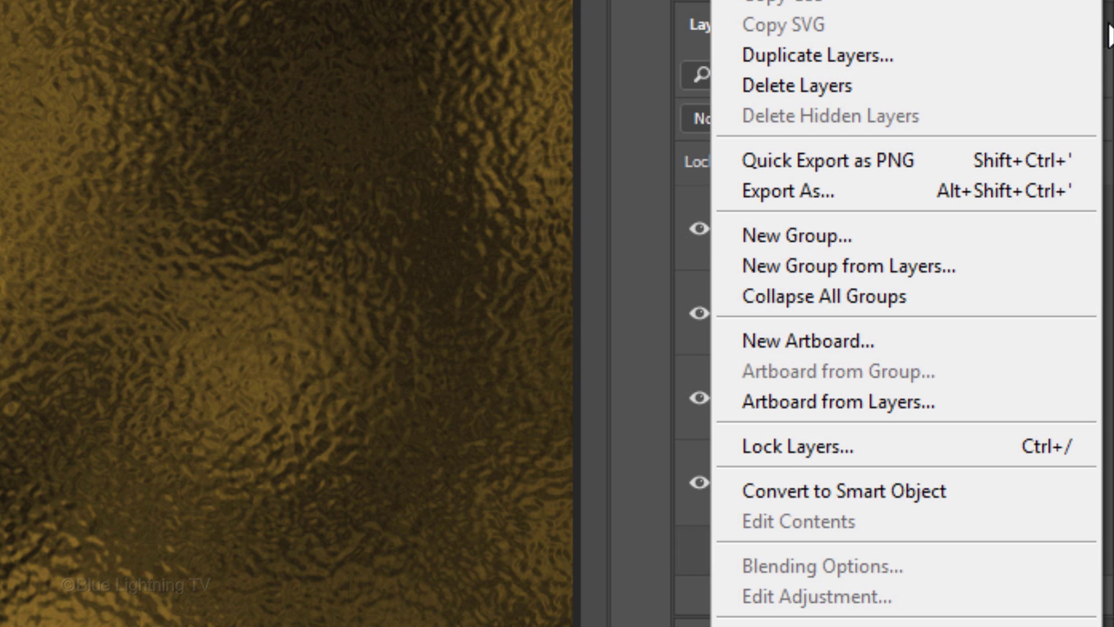
left_click(1054, 496)
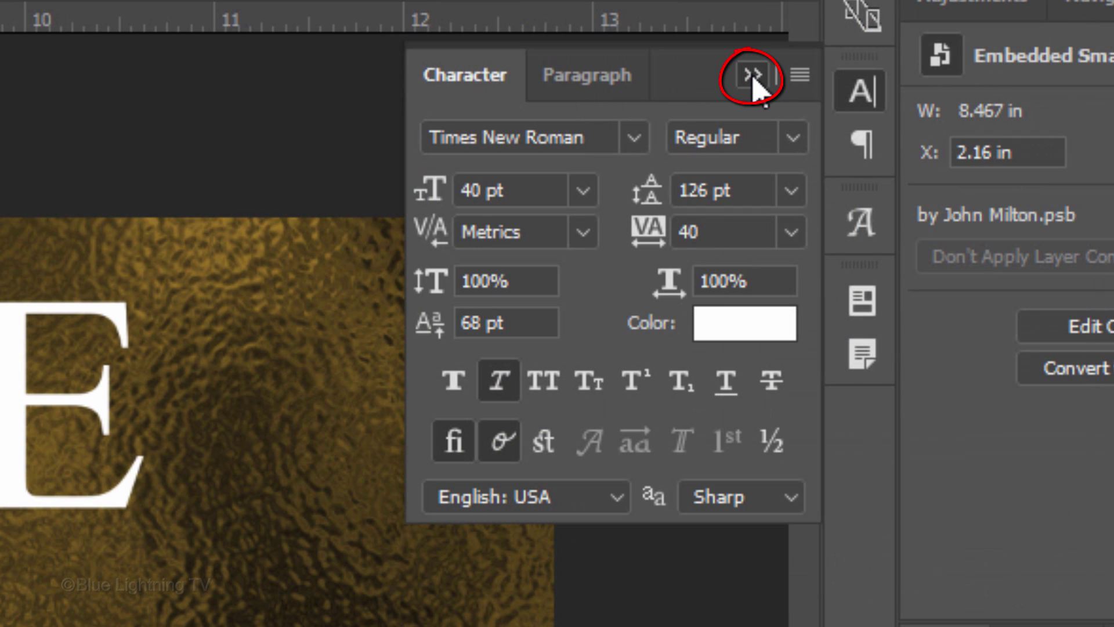
left_click(754, 77)
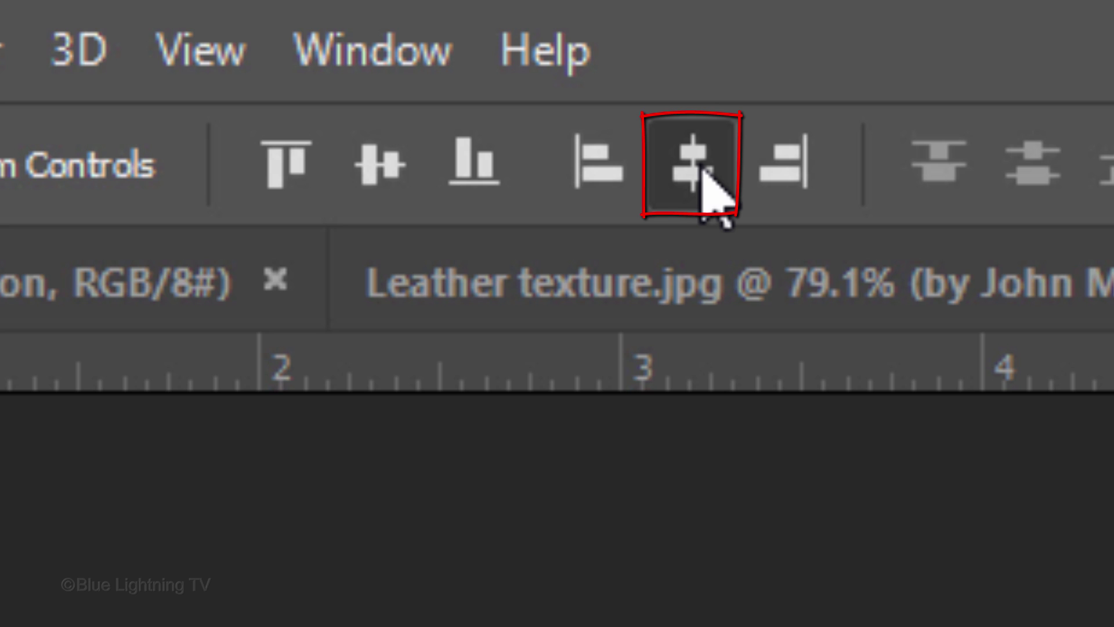
left_click(385, 161)
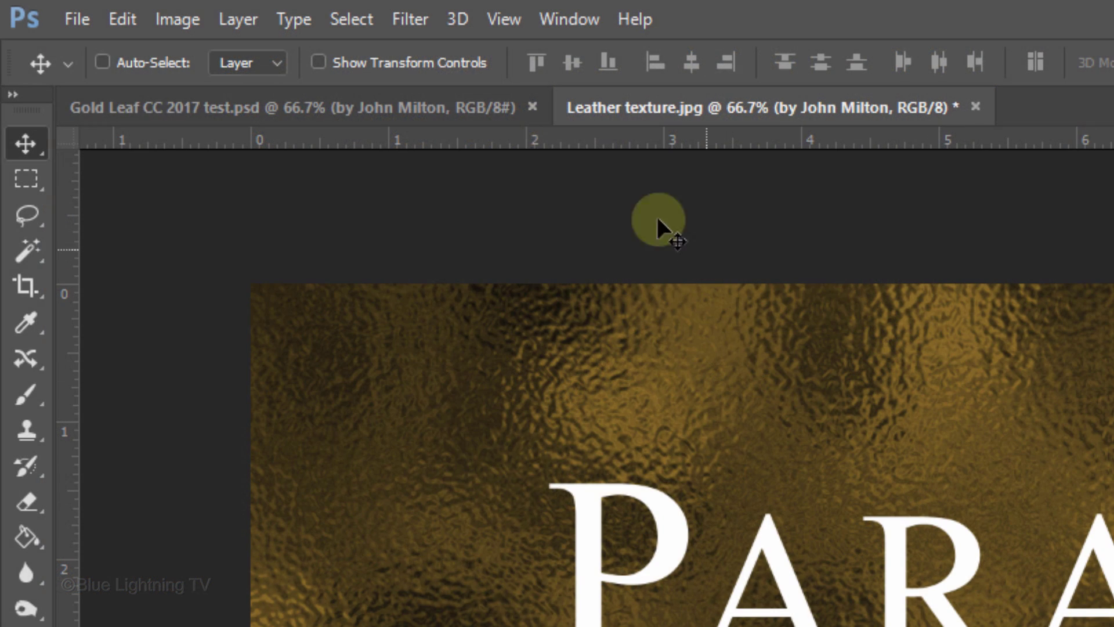
- Apply a Displace filter at scale 2 using Displacement map.psd to the text smart object
left_click(409, 19)
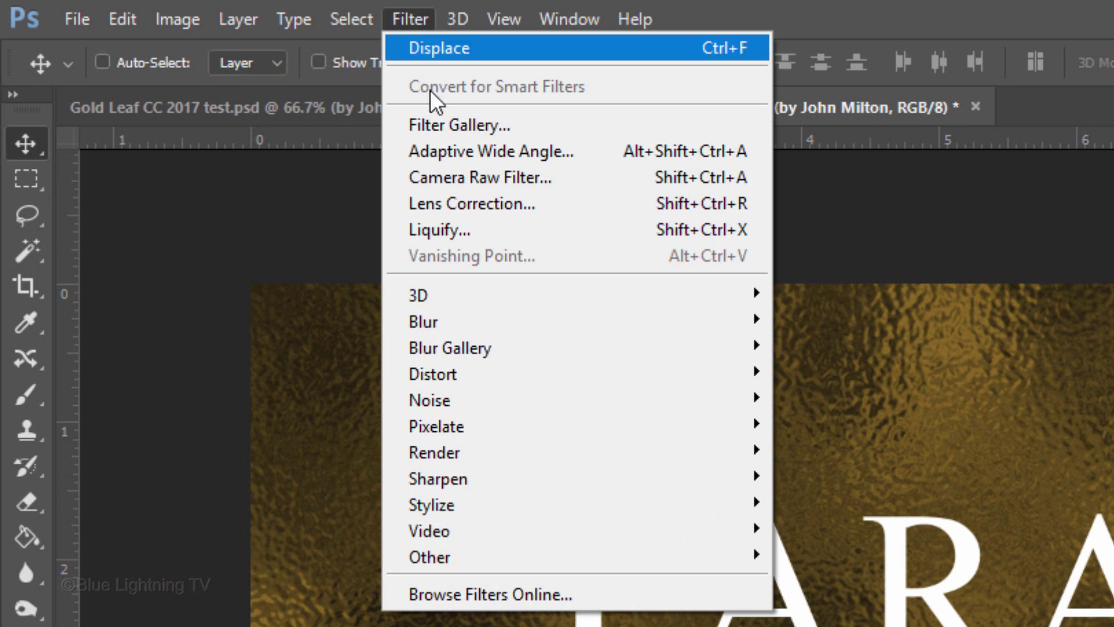
mouse_move(509, 372)
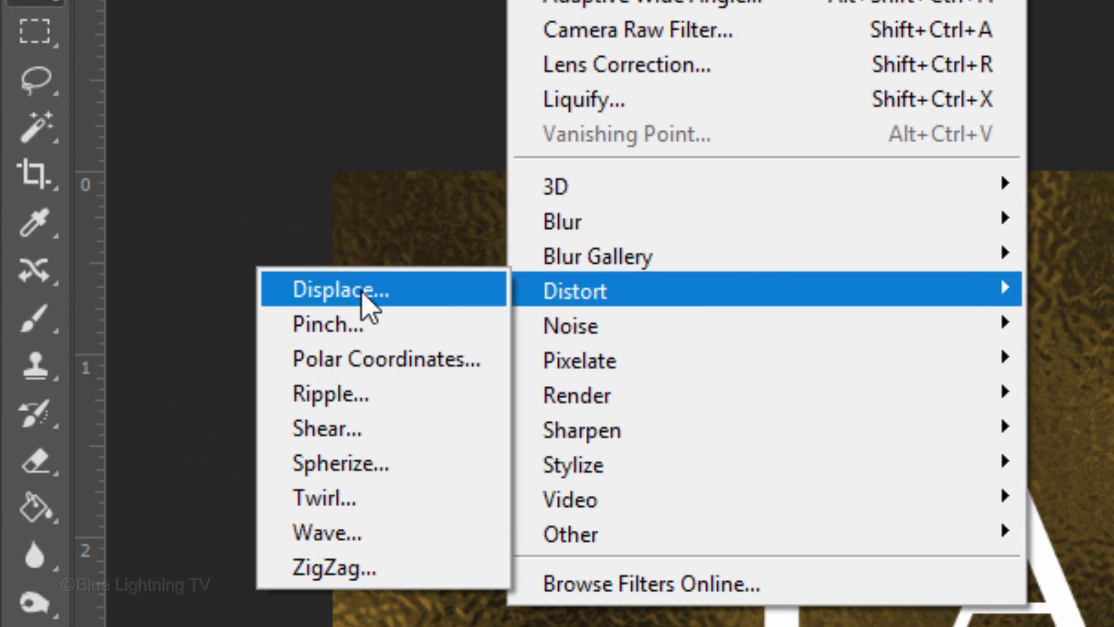
left_click(361, 290)
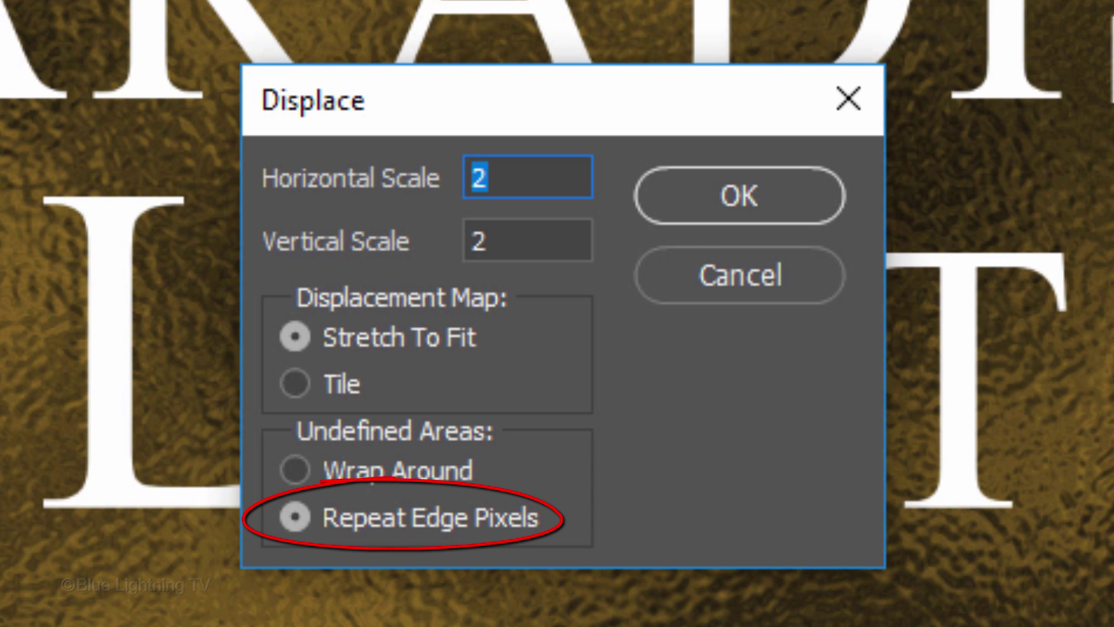
left_click(735, 203)
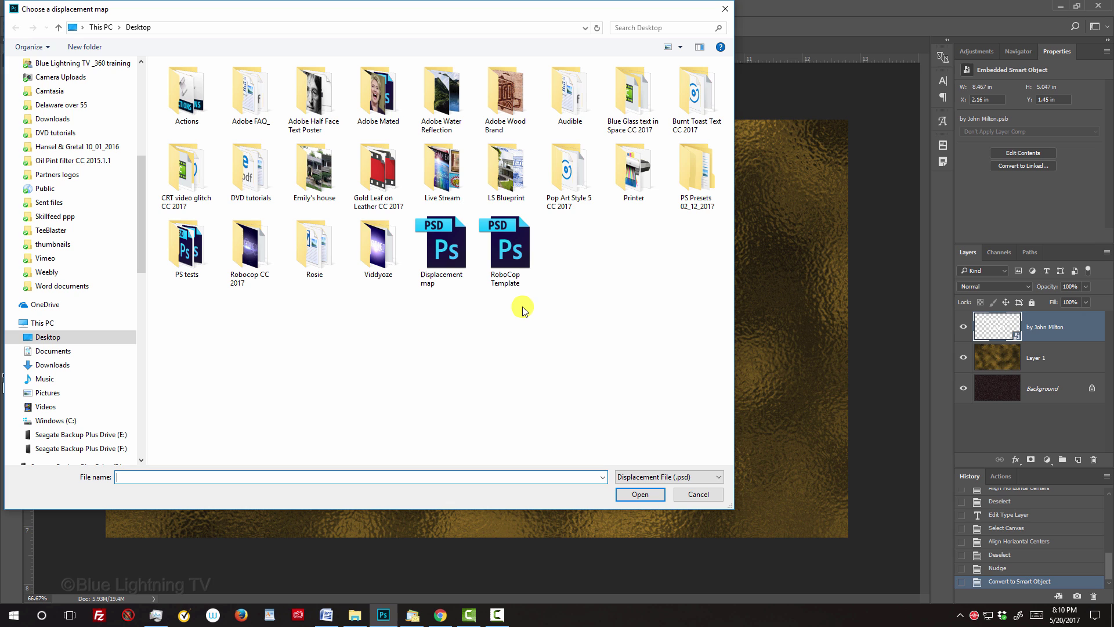
left_click(441, 247)
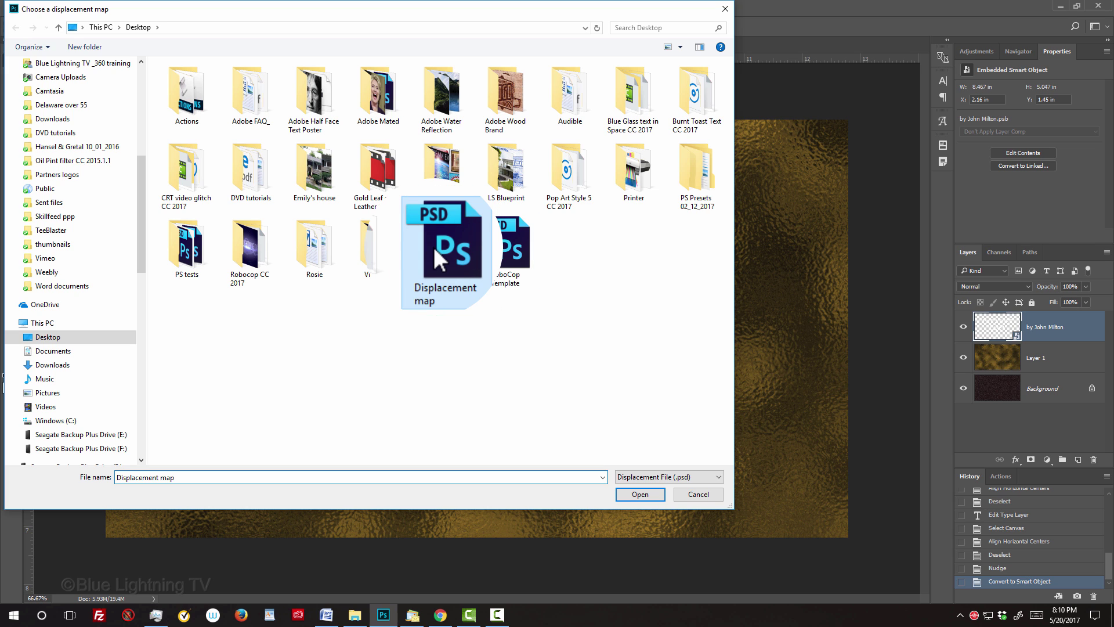
left_click(640, 494)
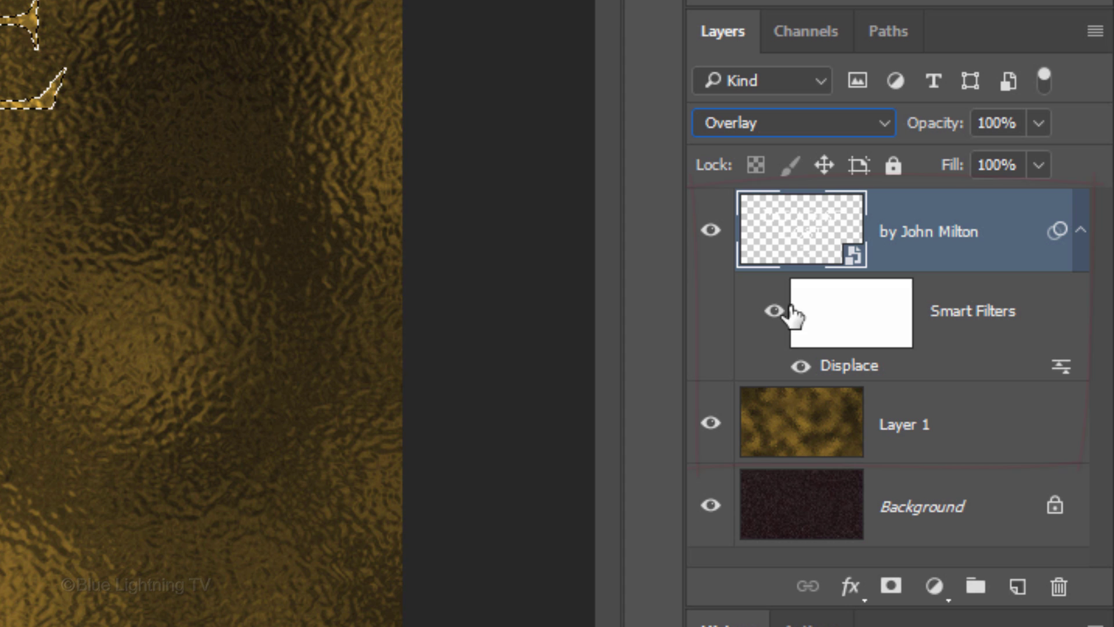
- Convert the text and Layer 1 gold foil into one smart object and mask it to the lettering
left_click(788, 427, "shift")
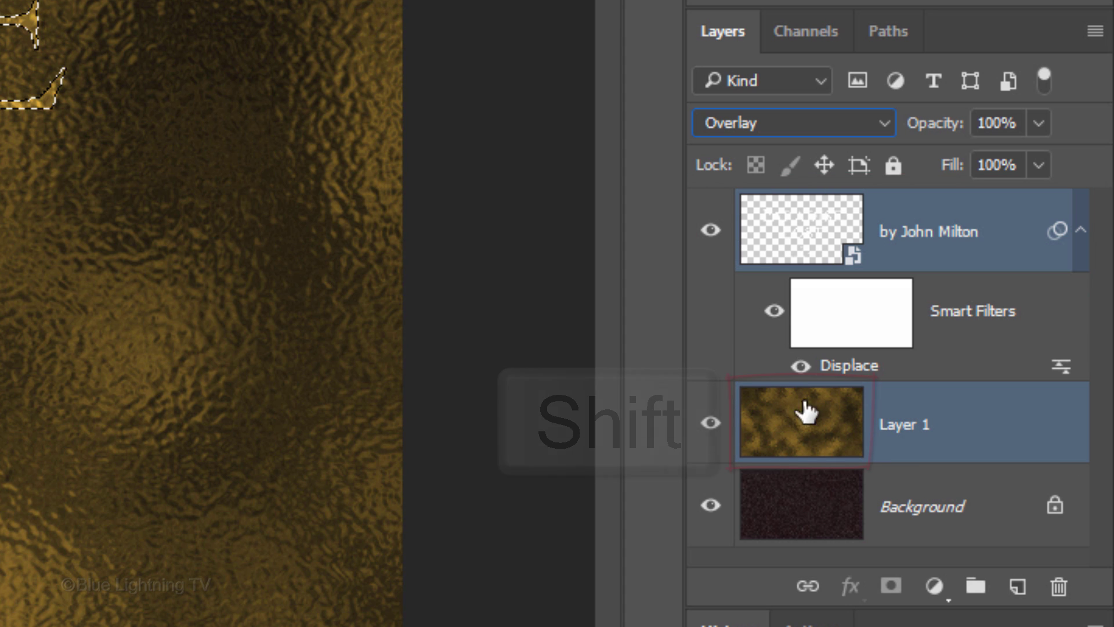
left_click(1096, 31)
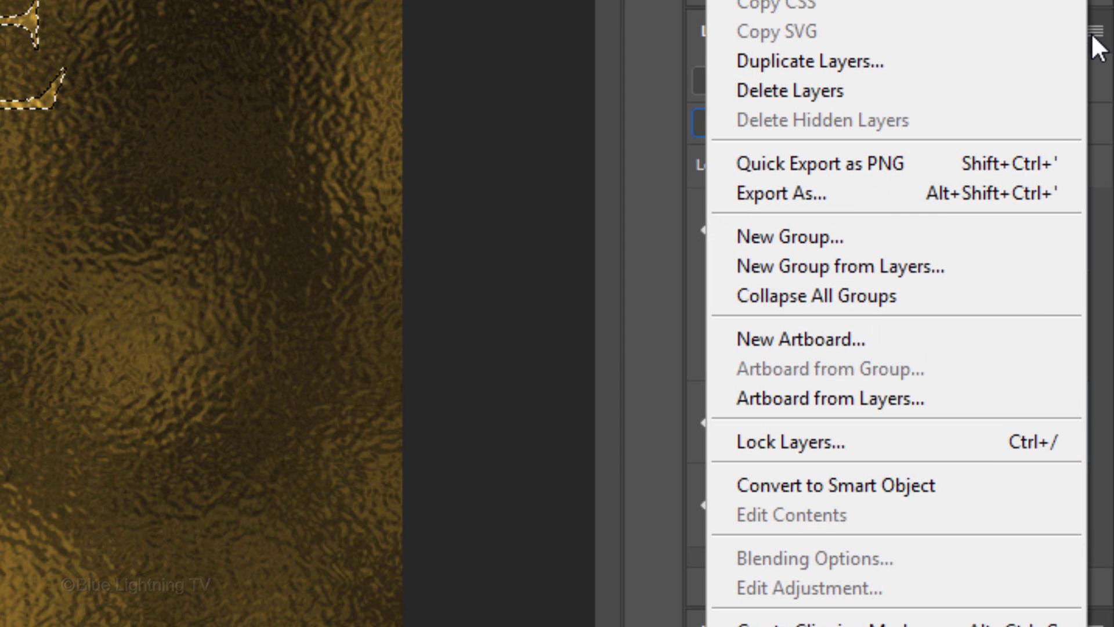
left_click(949, 482)
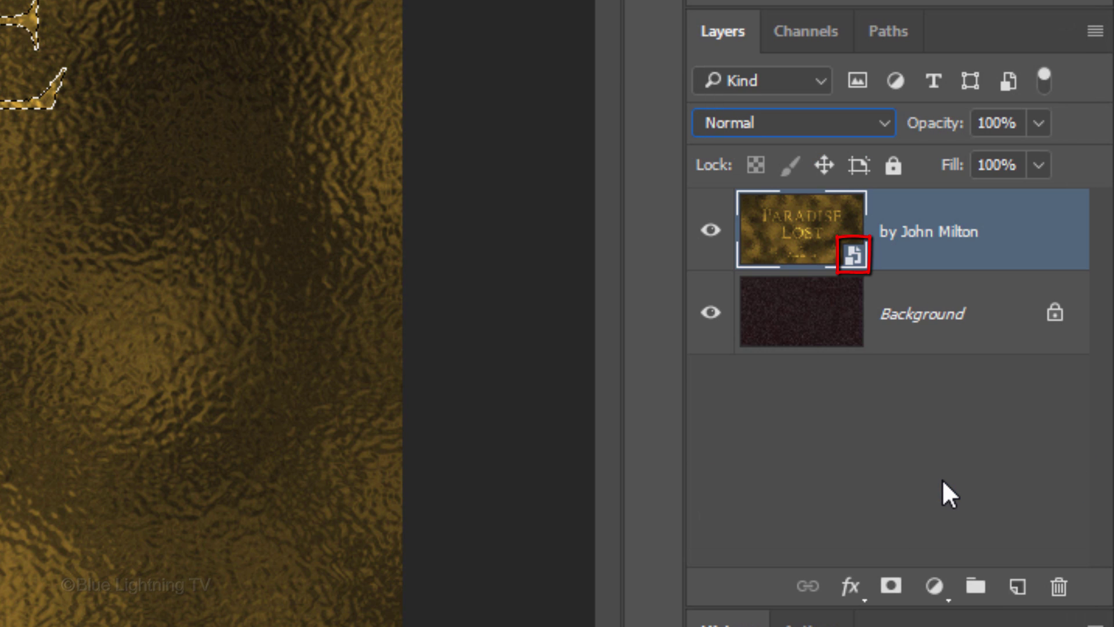
left_click(890, 588)
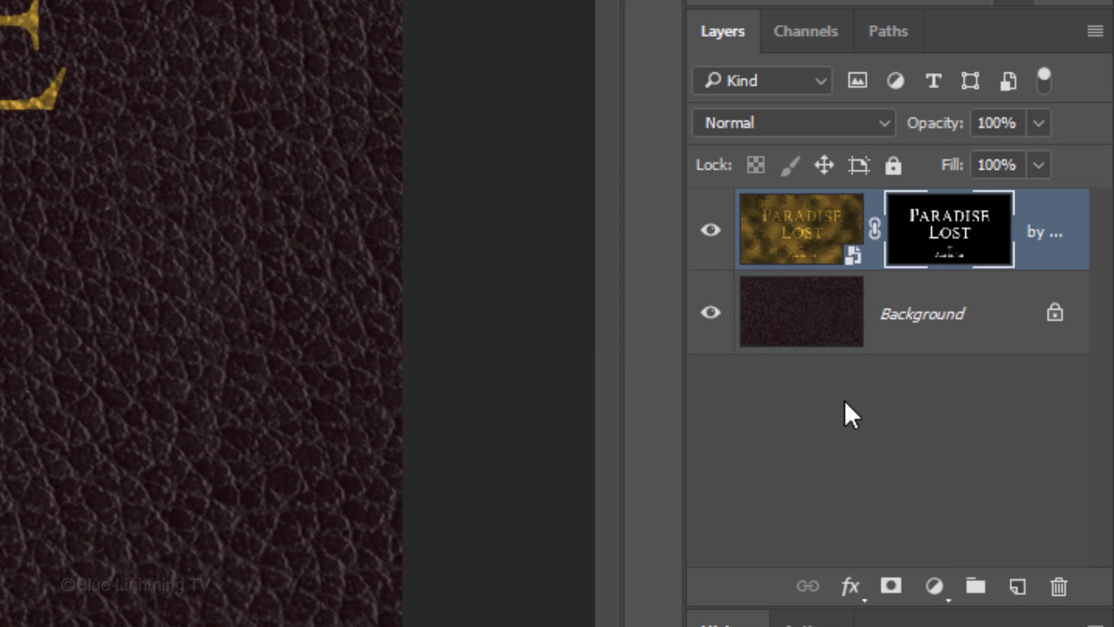
- Merge the gold lettering smart object and the Background leather into one smart object
left_click(819, 321, "shift")
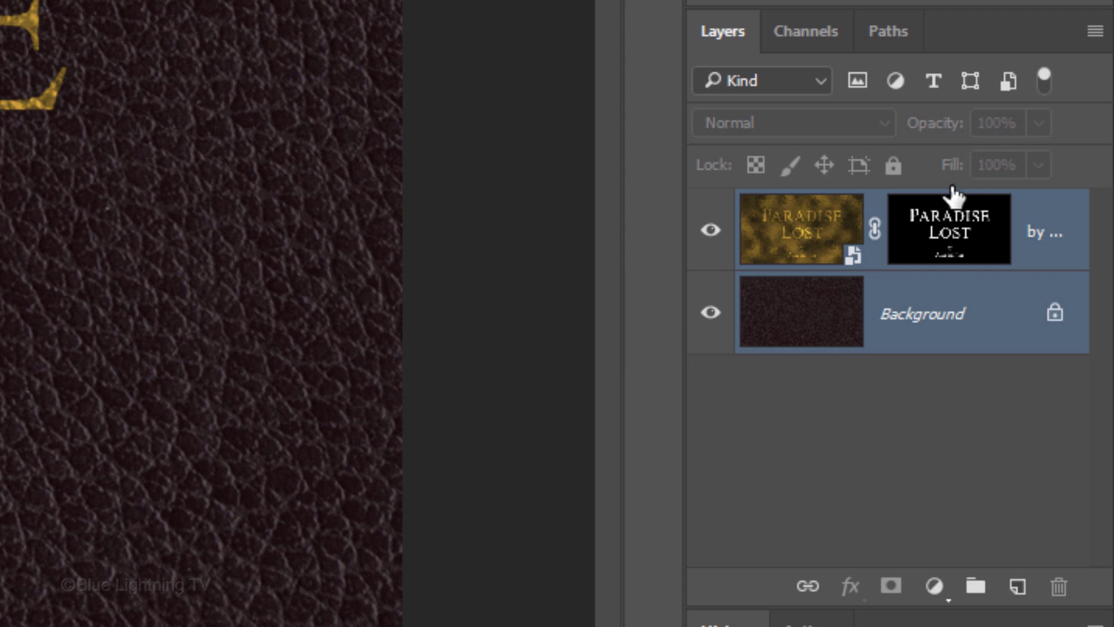
left_click(1094, 30)
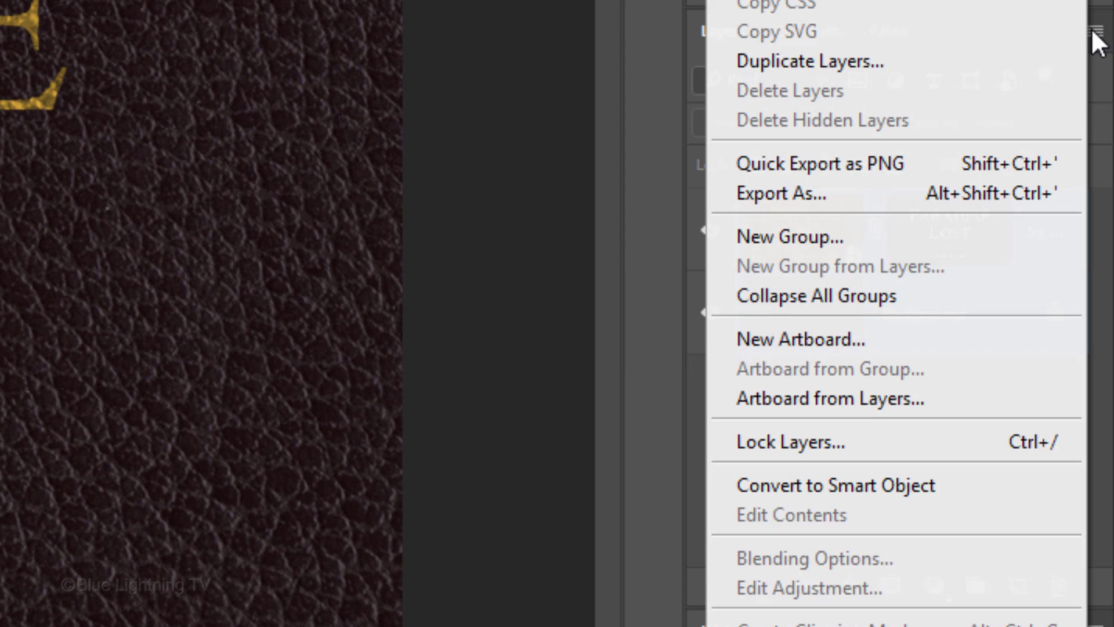
left_click(973, 485)
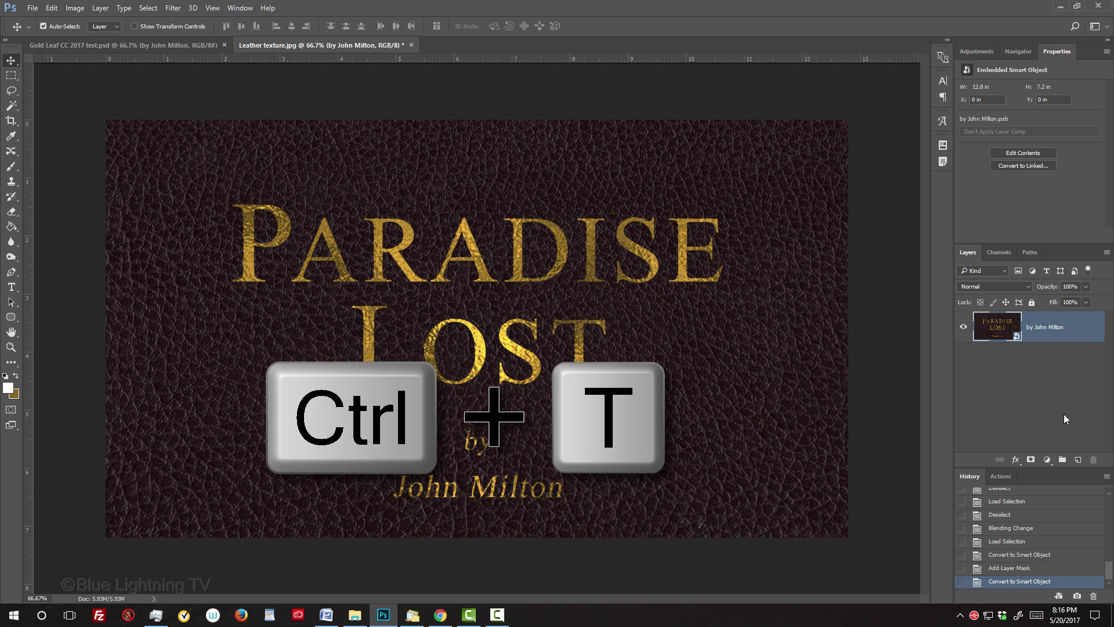
- Apply a Perspective transform that widens the cover's bottom so it tilts back
key("ctrl+t")
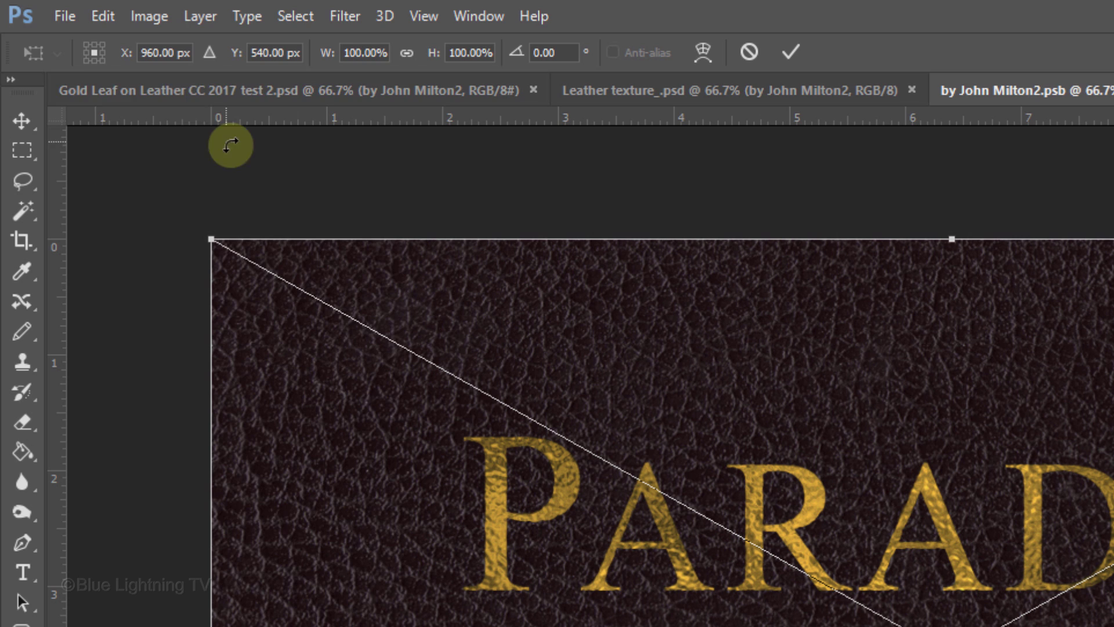
left_click(104, 16)
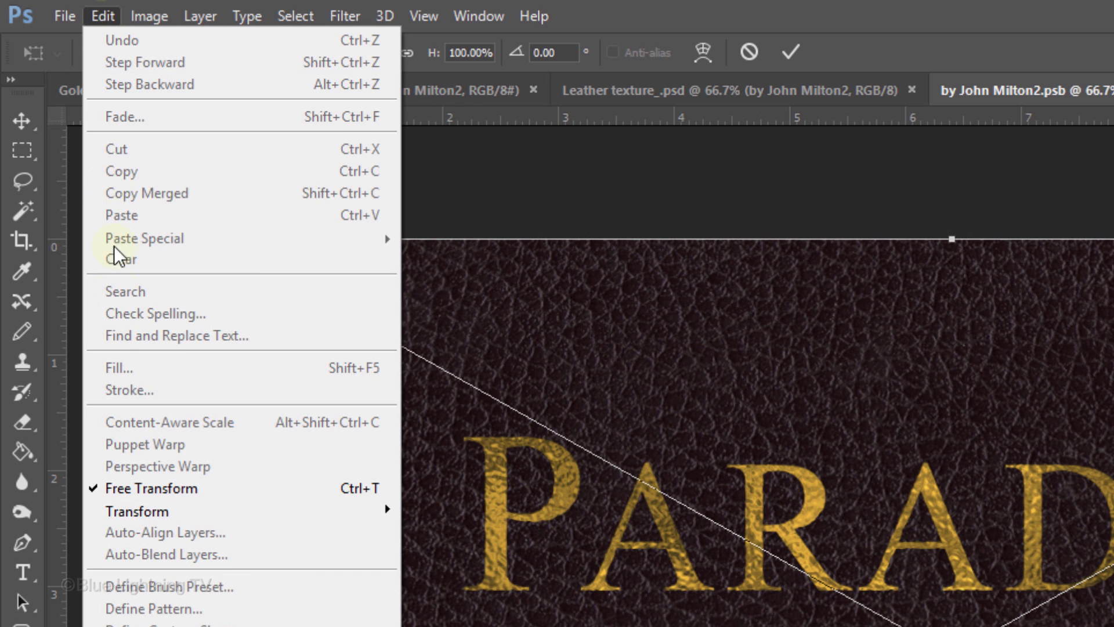
mouse_move(131, 514)
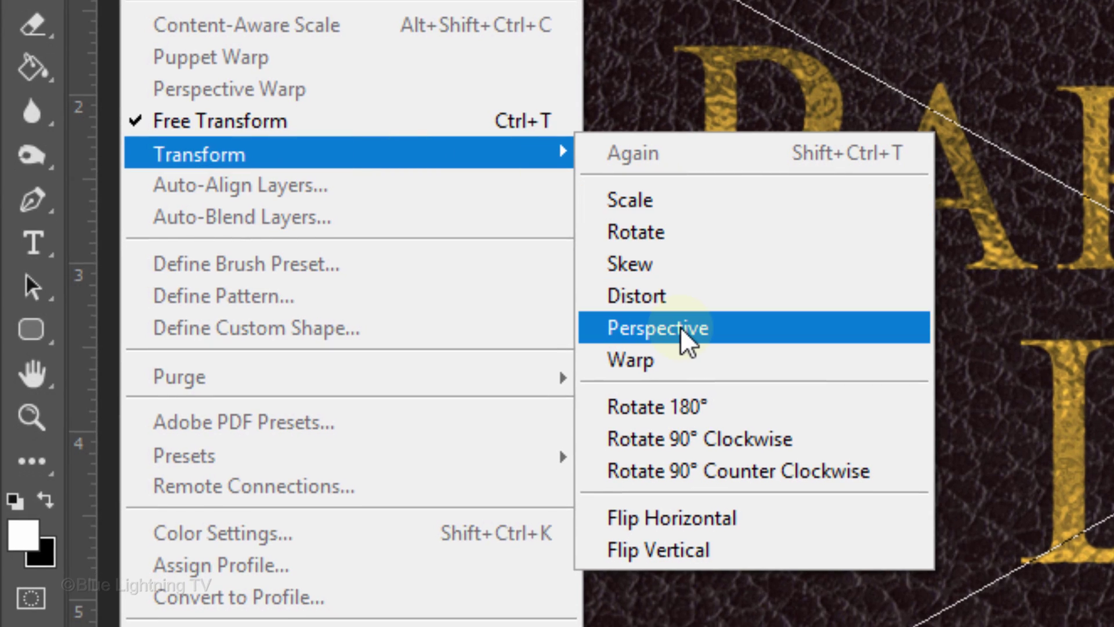
left_click(681, 330)
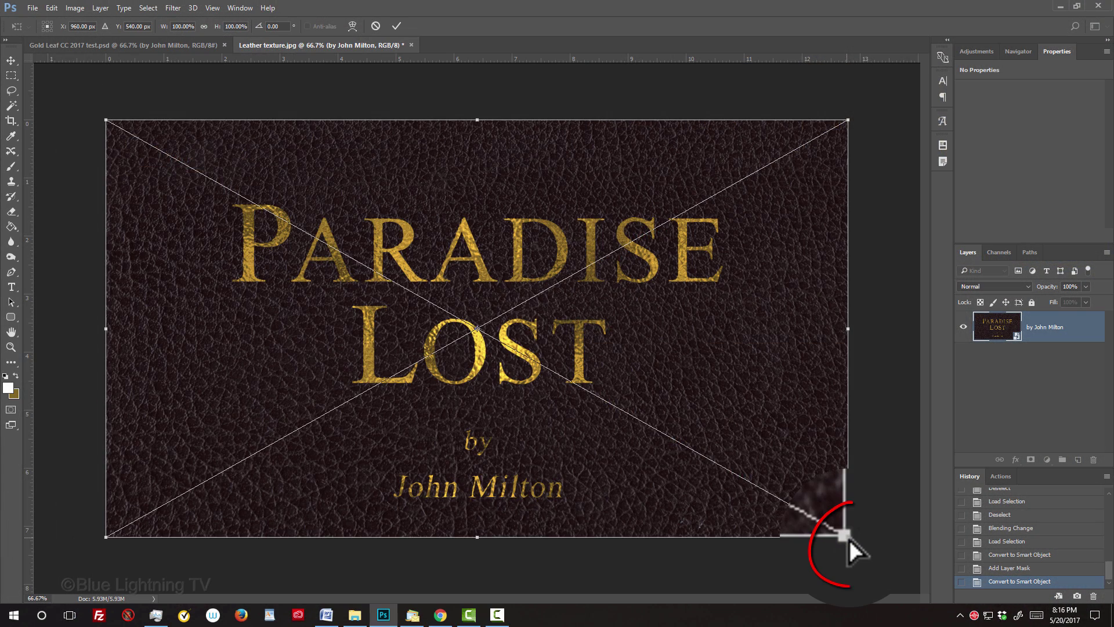
left_click_drag(849, 537, 972, 524)
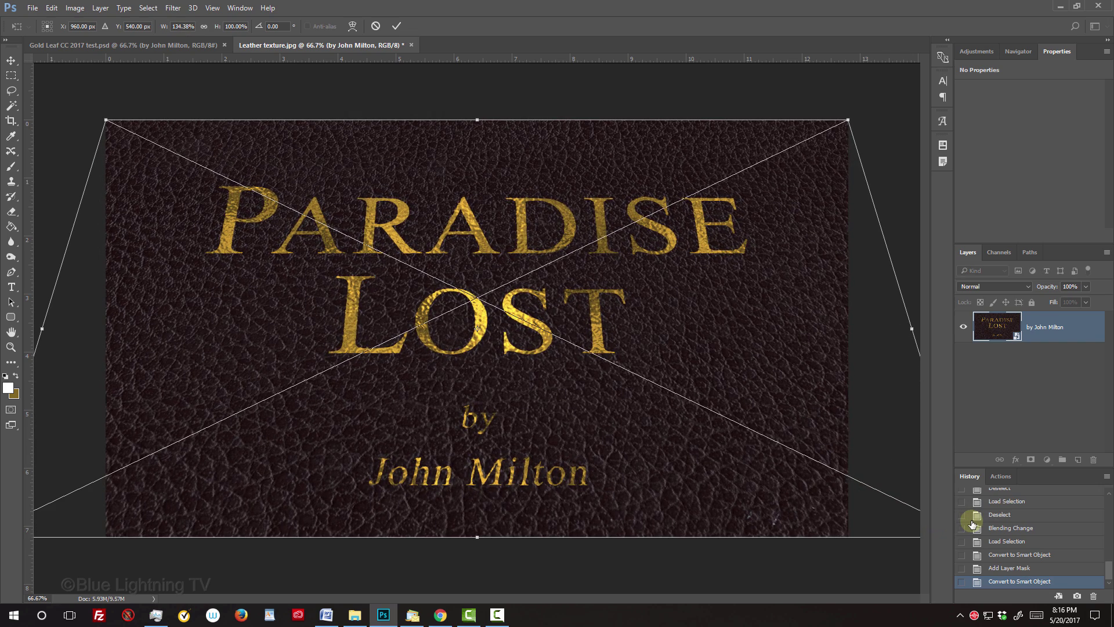
key("Return")
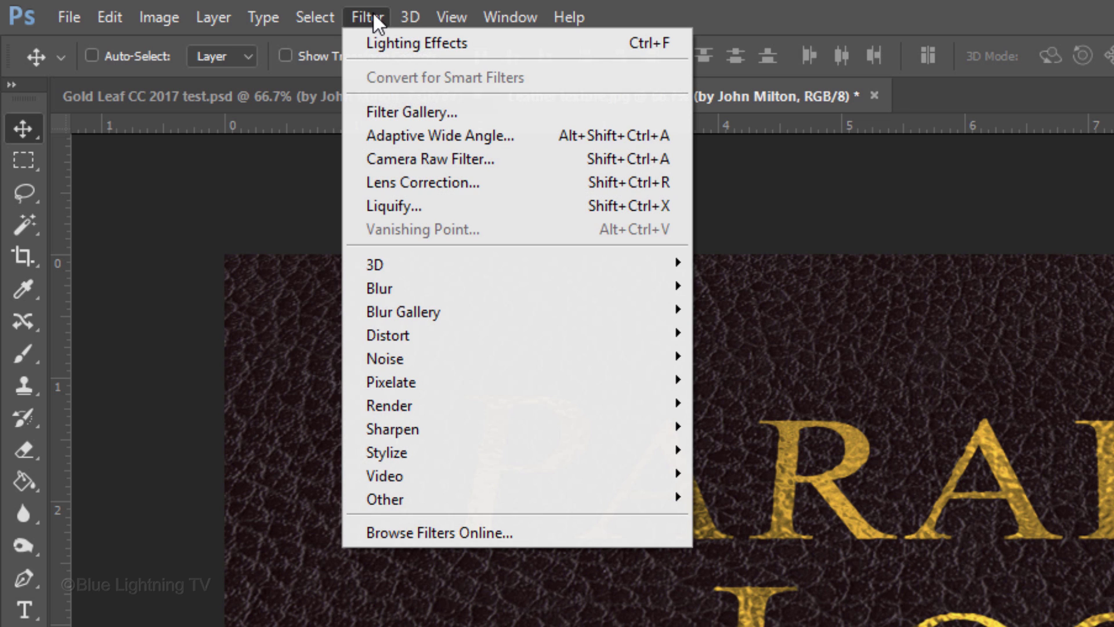
- Confirm the image is in RGB Color mode and launch Filter > Render > Lighting Effects
mouse_move(384, 406)
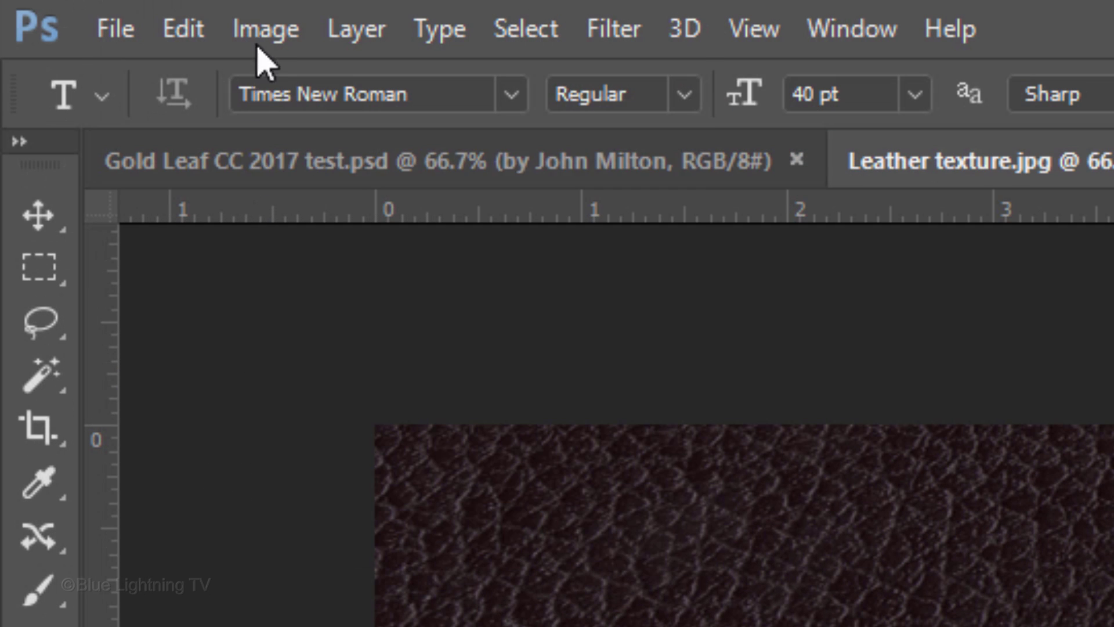
left_click(259, 28)
mouse_move(264, 77)
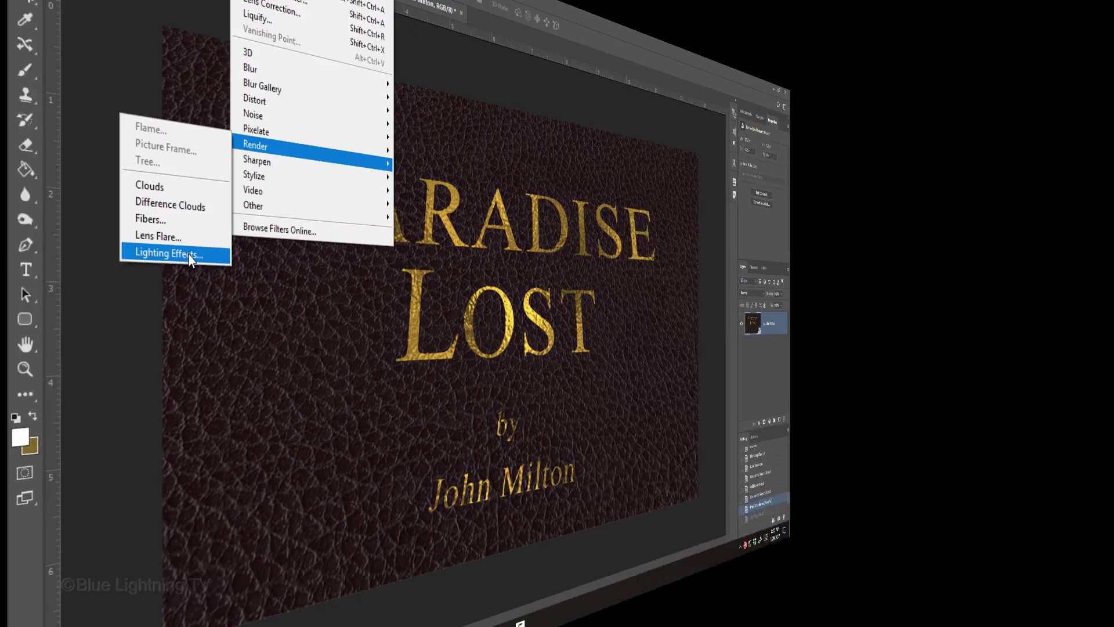
left_click(125, 271)
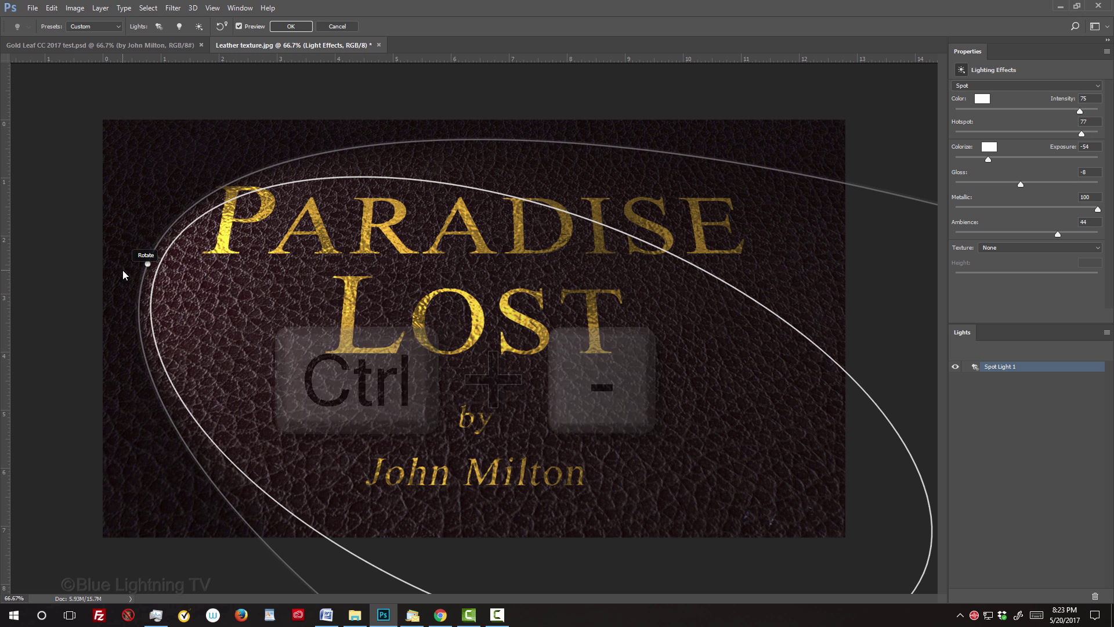
- Zoom out with Ctrl+- to see the whole spot light ellipse over the cover
key("ctrl+minus")
key("ctrl+minus")
key("ctrl+minus")
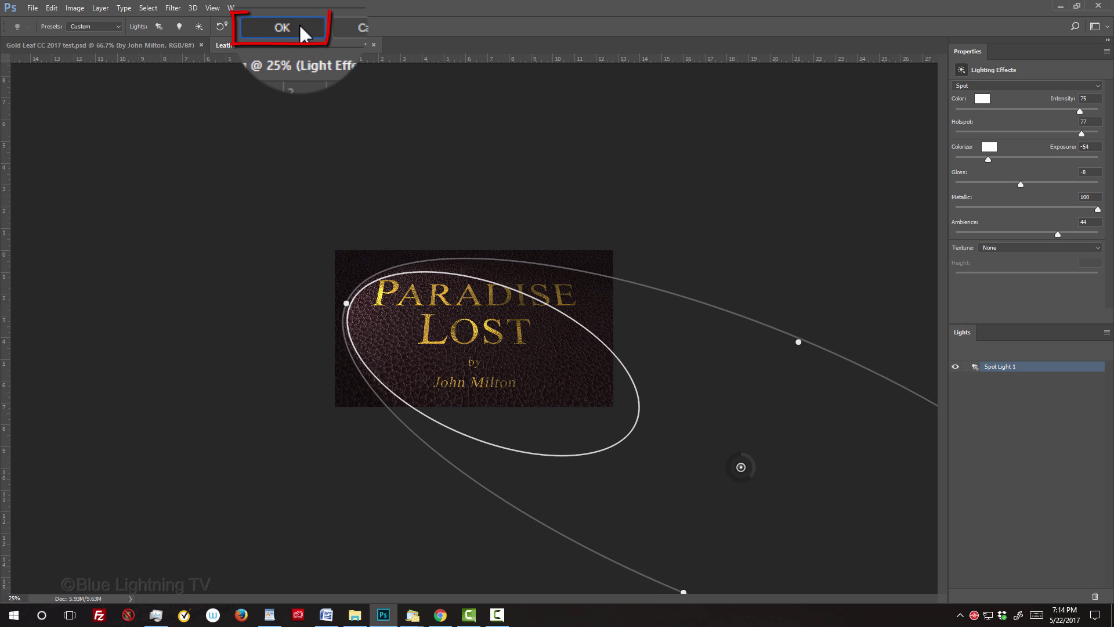
- Commit the spot light as a Lighting Effects smart filter and fit the cover on screen
left_click(300, 25)
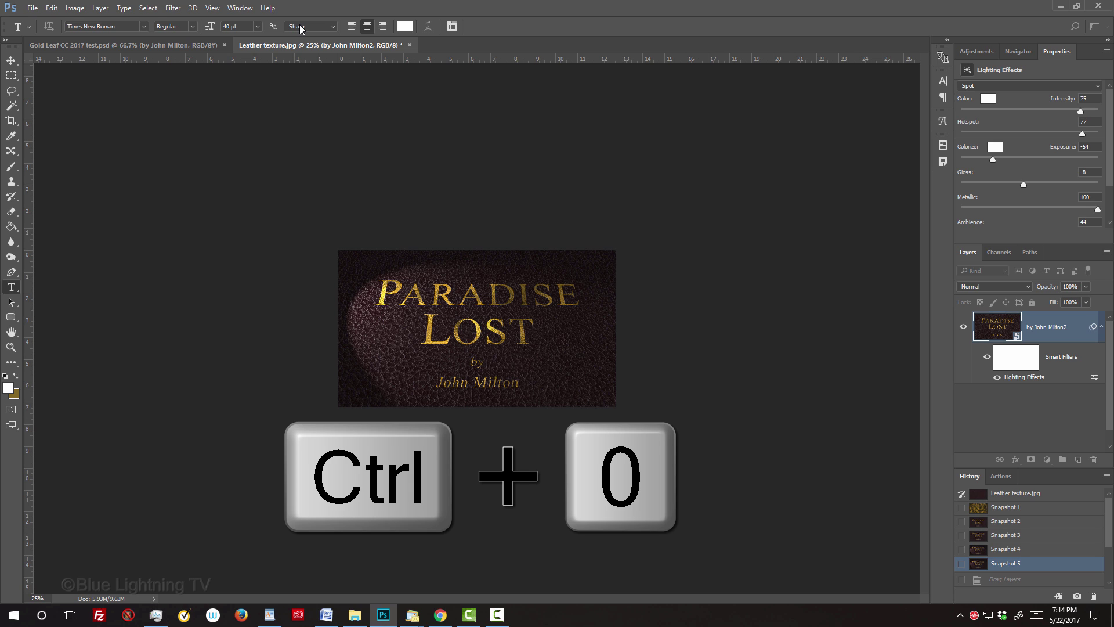
key("ctrl+0")
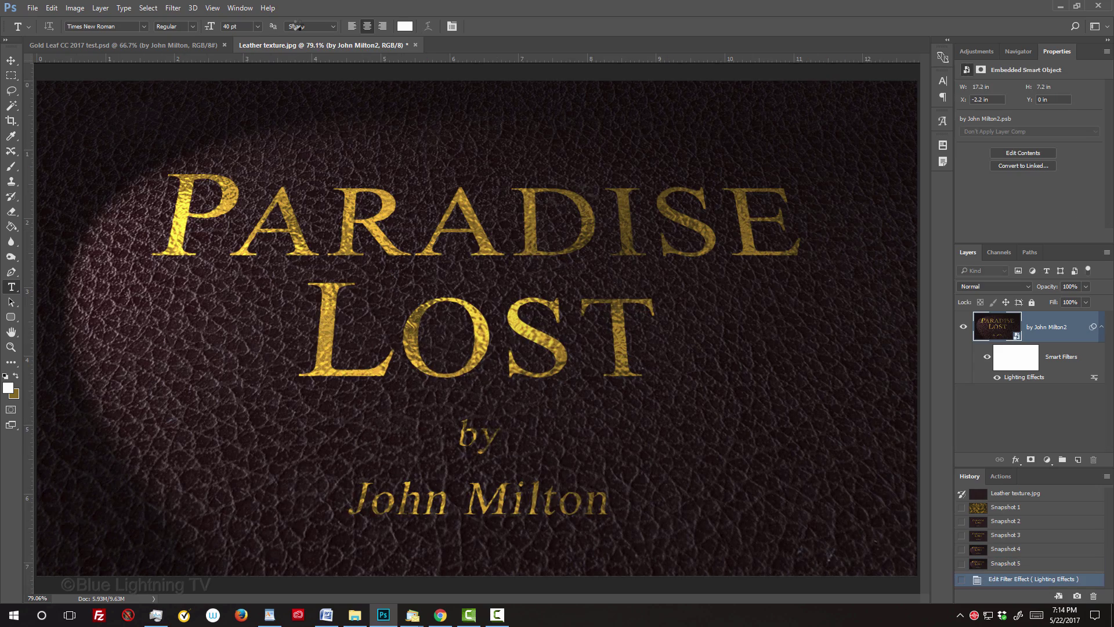